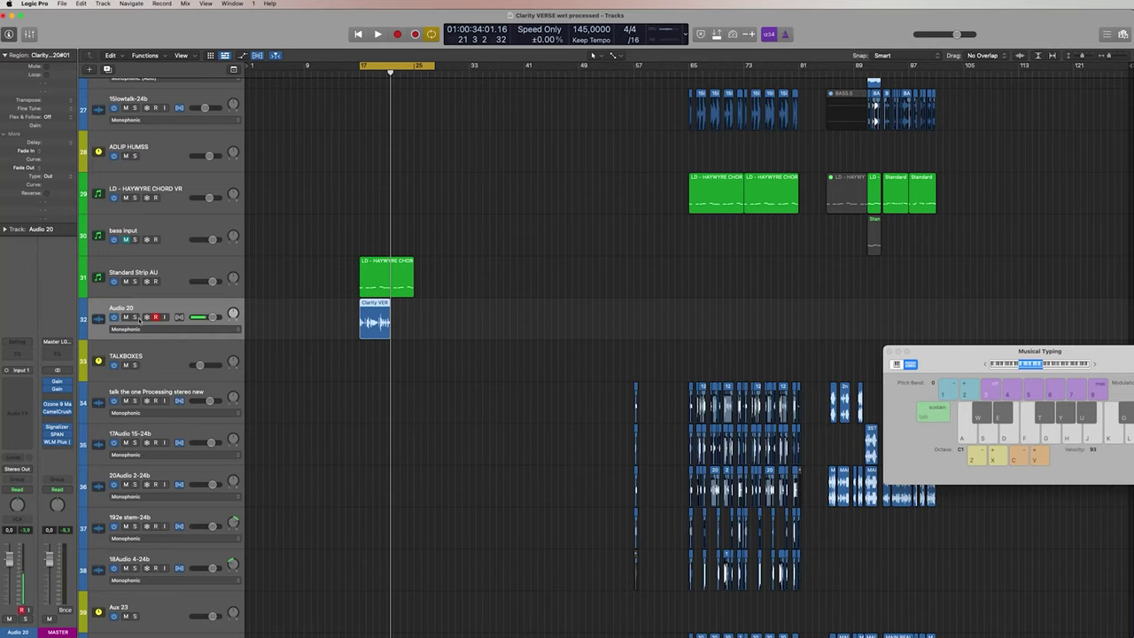
Step: Audition the Audio 20 track in solo and move the cycle range to bars 65–93
key(s)
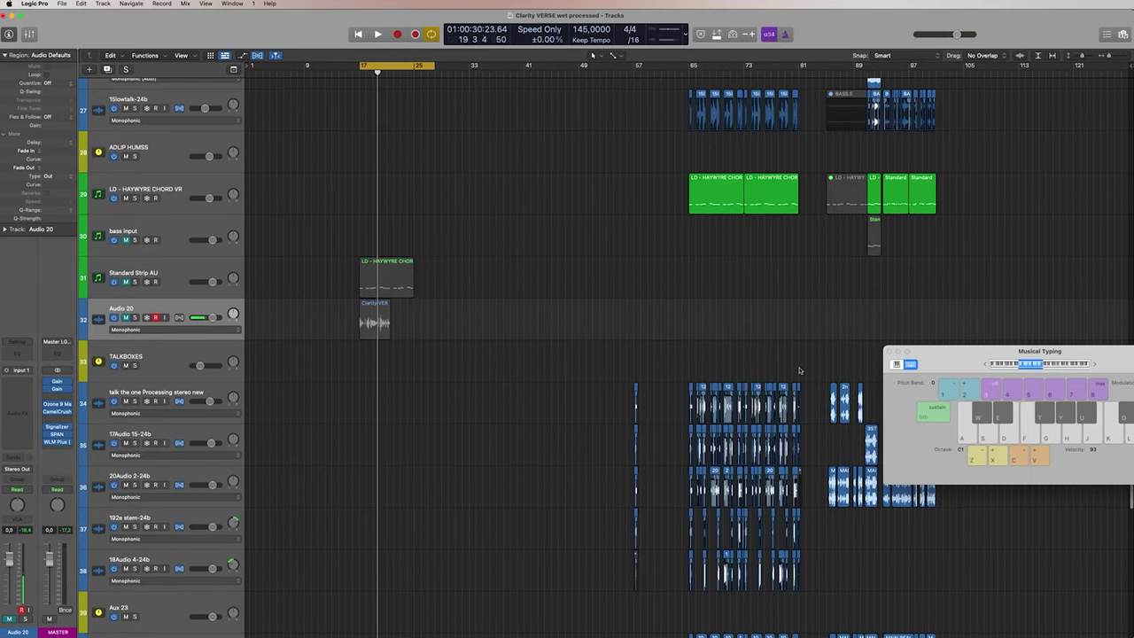
drag(689, 69, 880, 69)
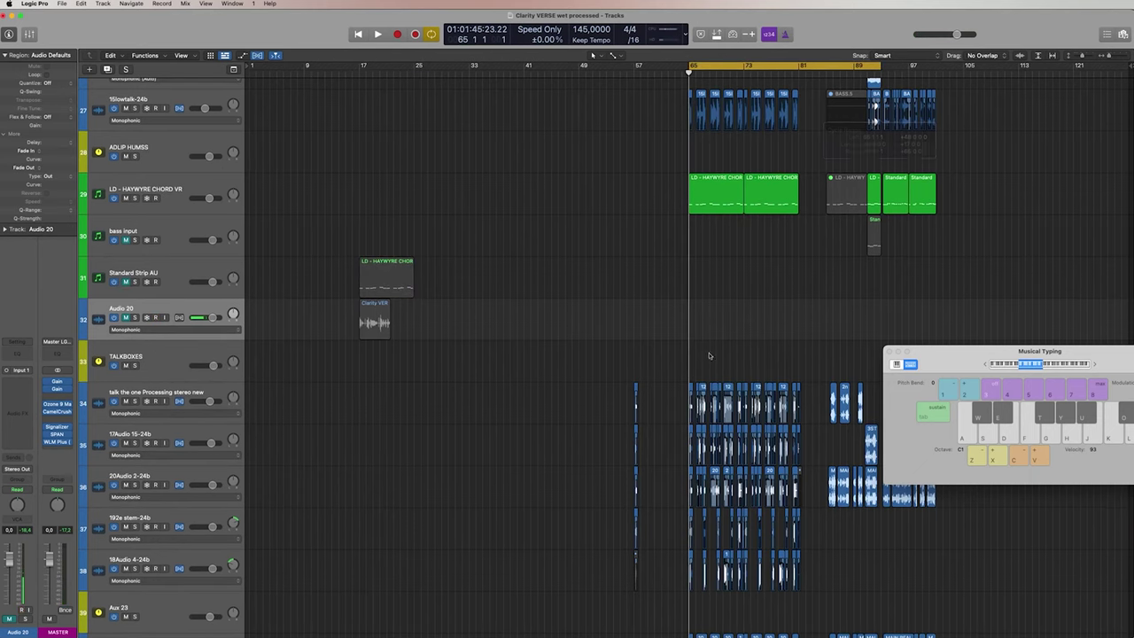
key(super+k)
scroll(577, 369, down, 2)
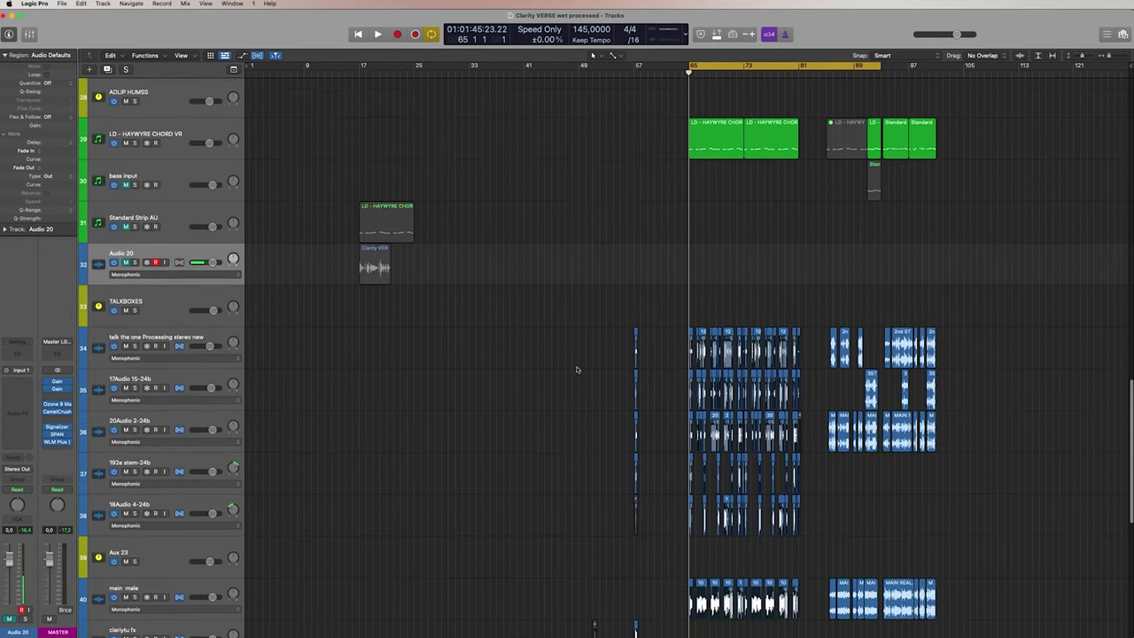
Step: Play the "talk the one Processing stereo new" track in solo from bar 65 and clear its solo
click(127, 357)
key(s)
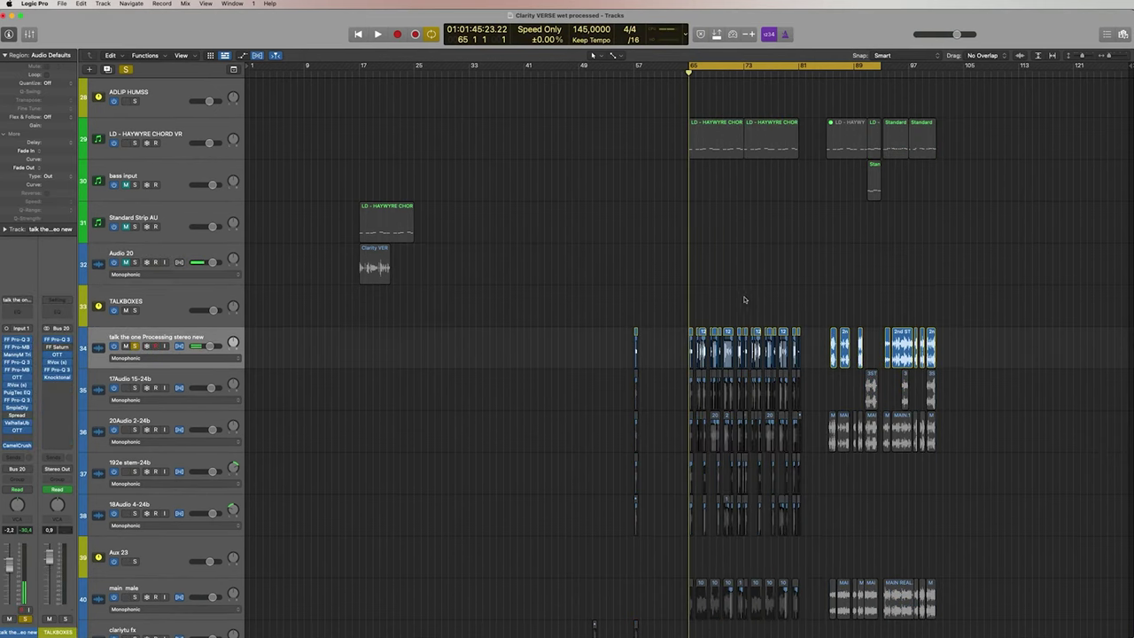
scroll(746, 297, up, 5)
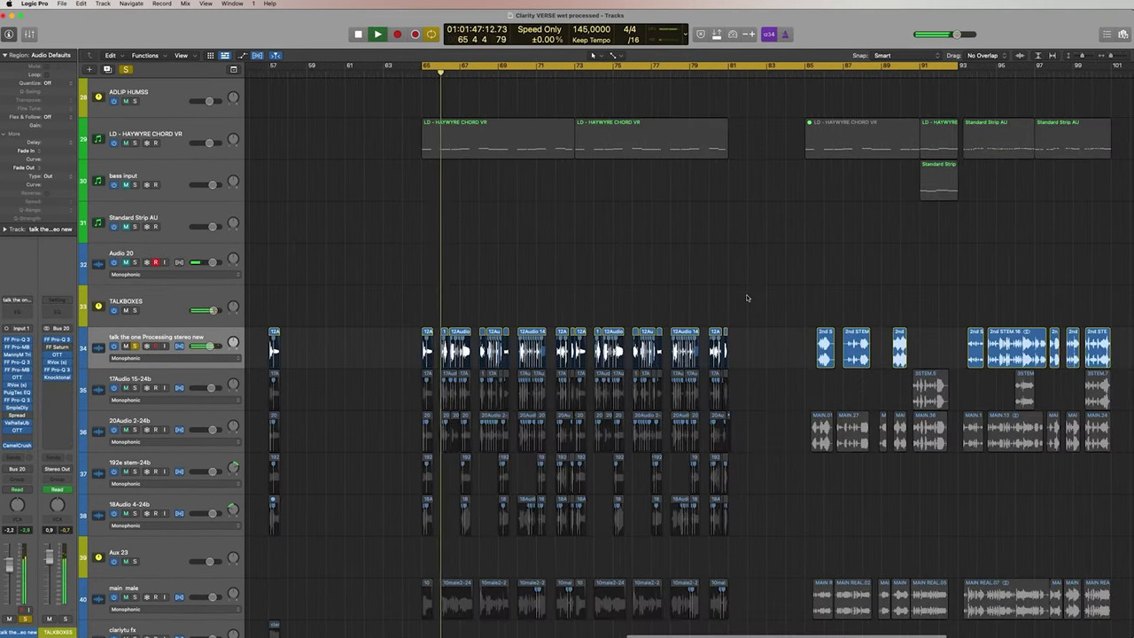
scroll(736, 292, left, 2)
scroll(722, 284, left, 2)
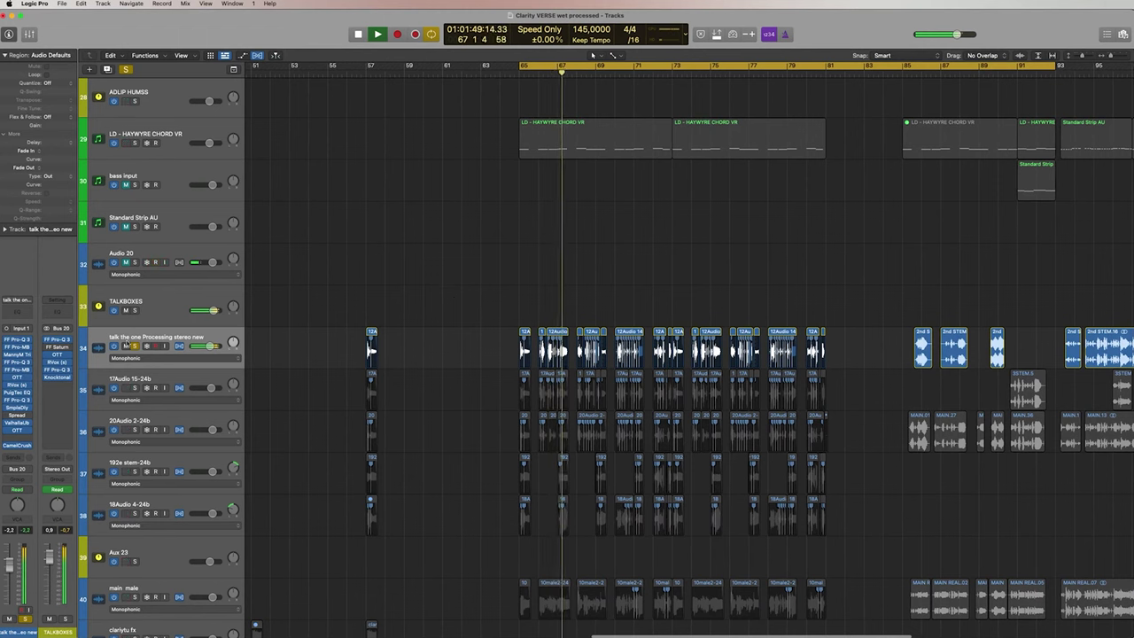
click(135, 347)
key(space)
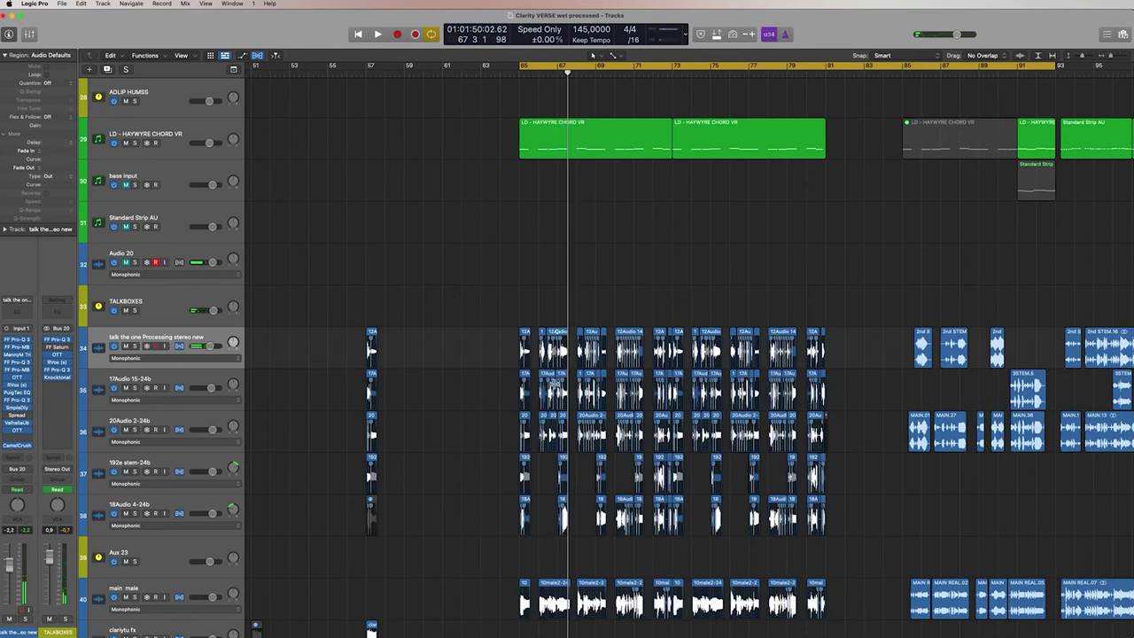
Step: Audition the 17Audio 15-24b and 20Audio 2-24b talkbox tracks in solo, one at a time
click(135, 389)
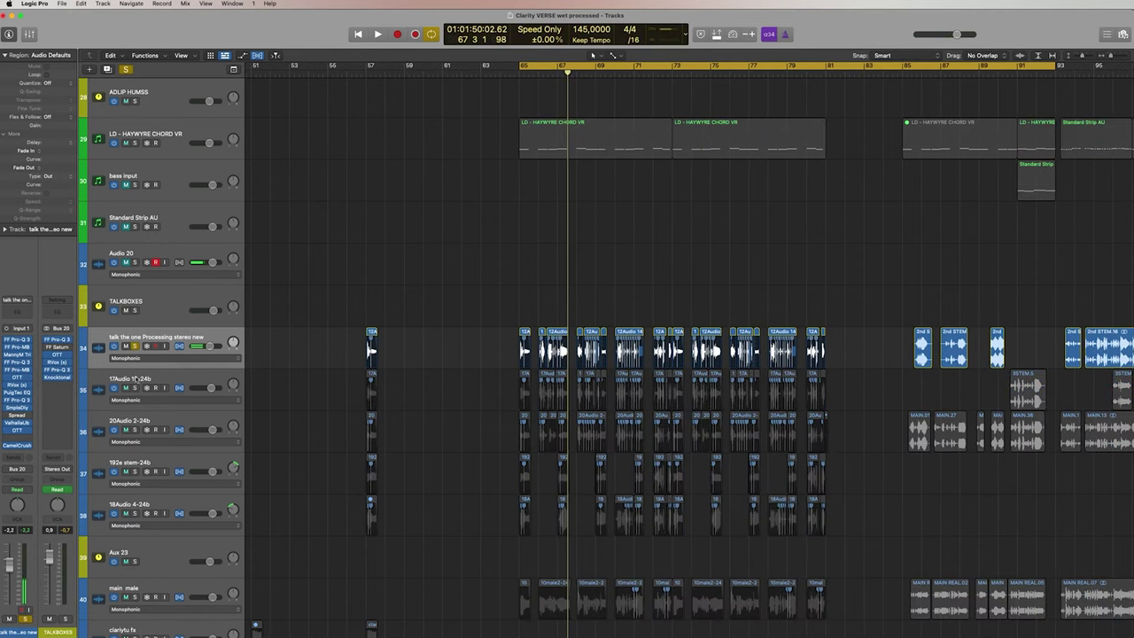
scroll(249, 352, down, 2)
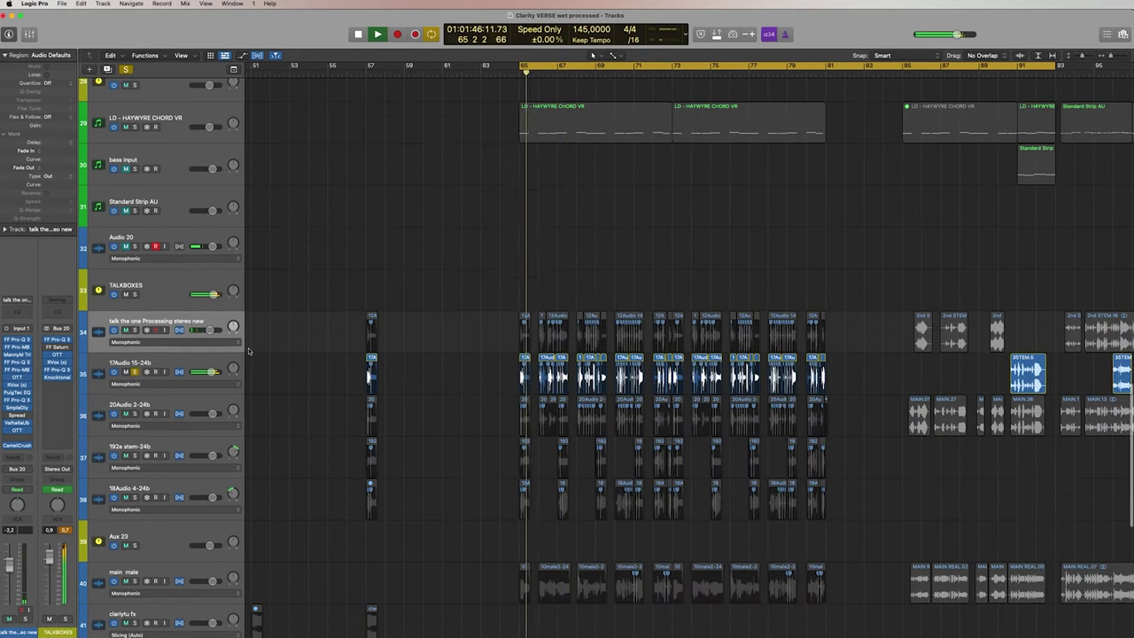
click(135, 414)
scroll(431, 332, down, 5)
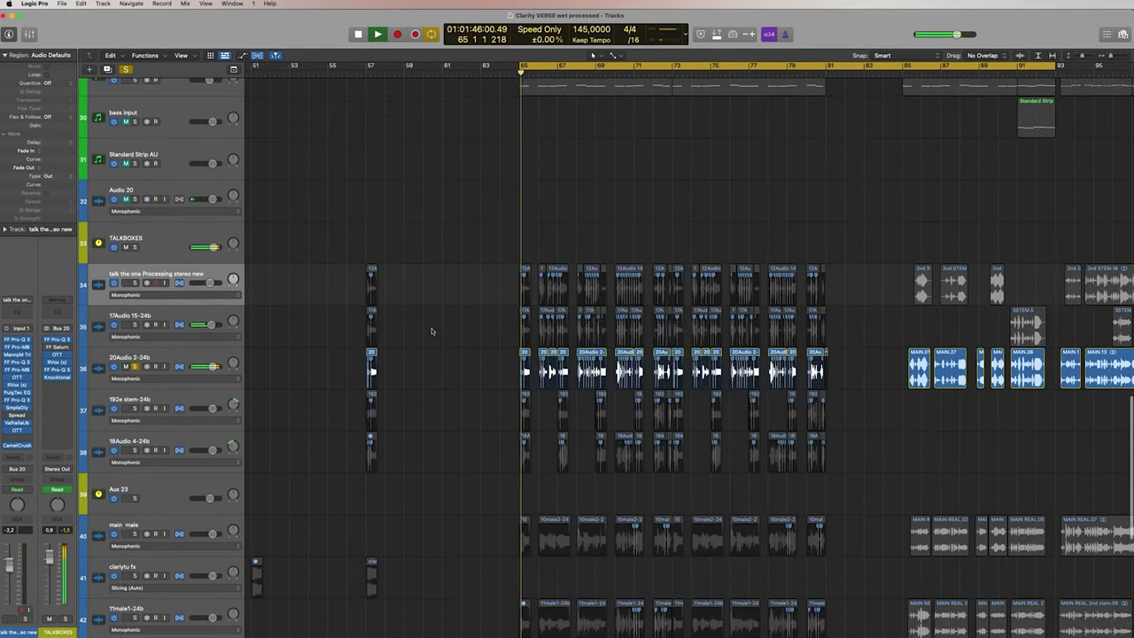
key(space)
Step: Audition the 192e stem-24b and 18Audio 4-24b tracks in solo, one at a time
click(135, 409)
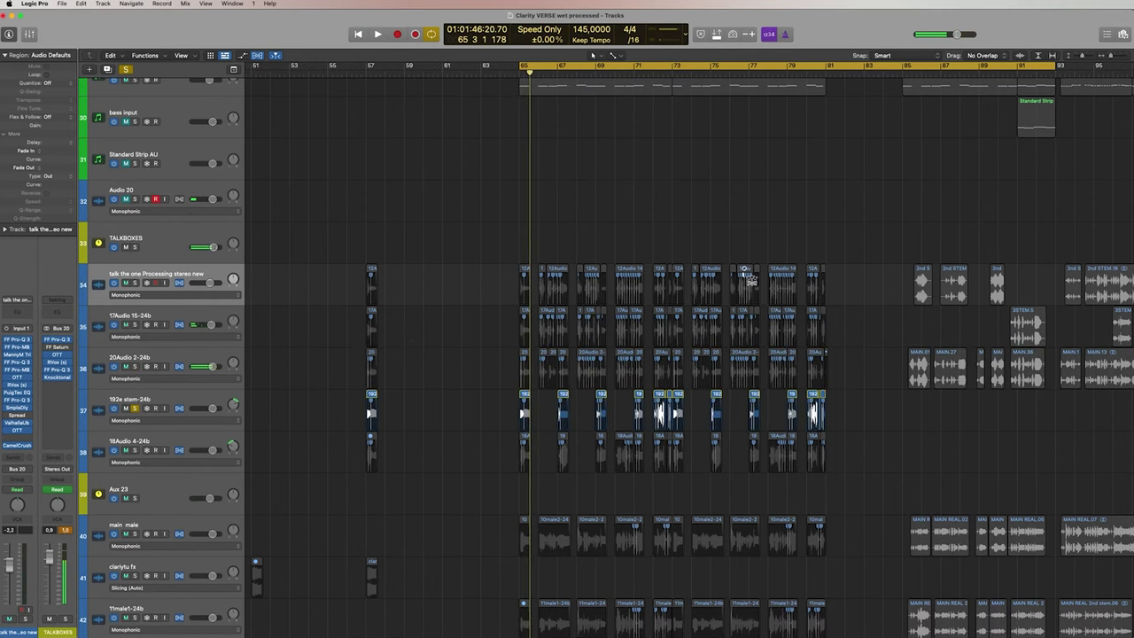
key(space)
scroll(289, 390, down, 4)
key(space)
click(134, 412)
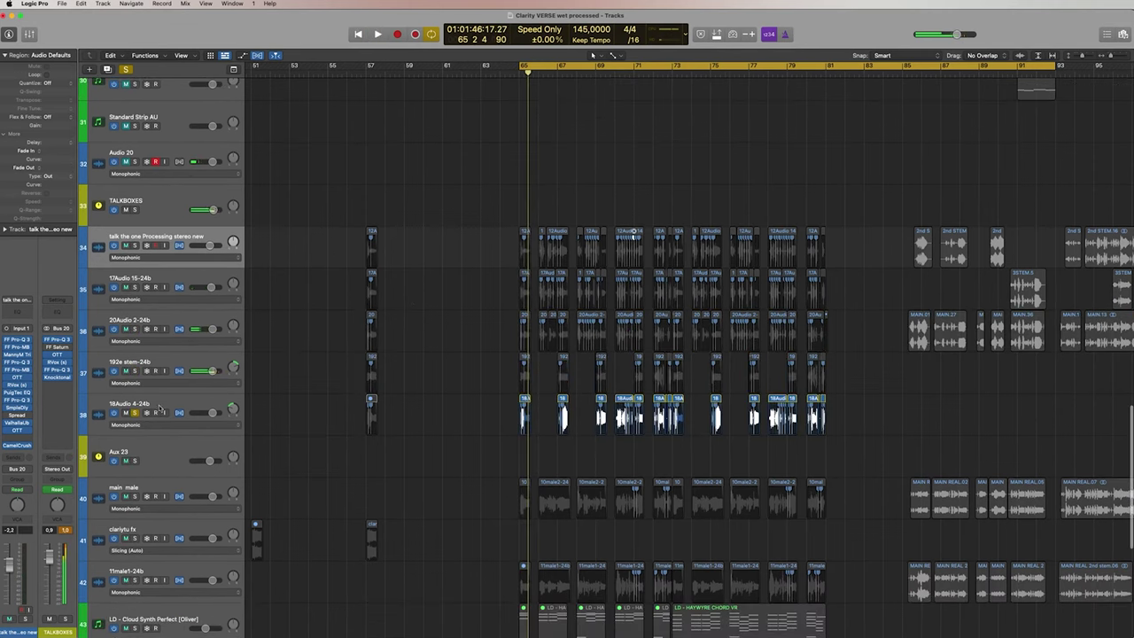
scroll(586, 198, down, 4)
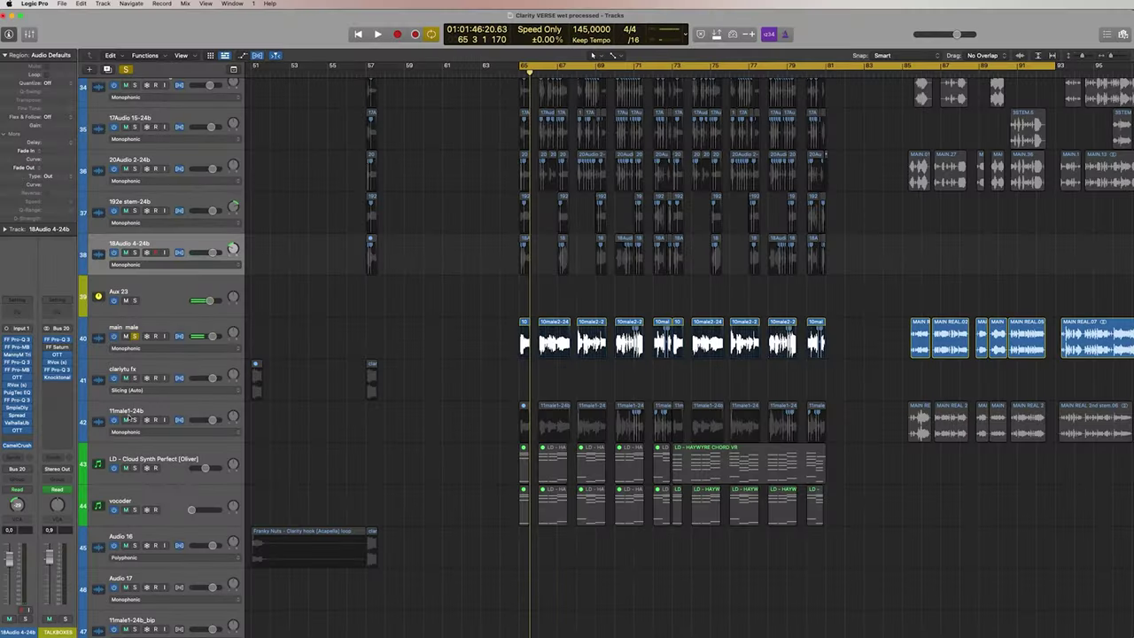
Step: Add 11male1-24b to the soloed main male track and set the cycle range to bars 73–81
click(135, 420)
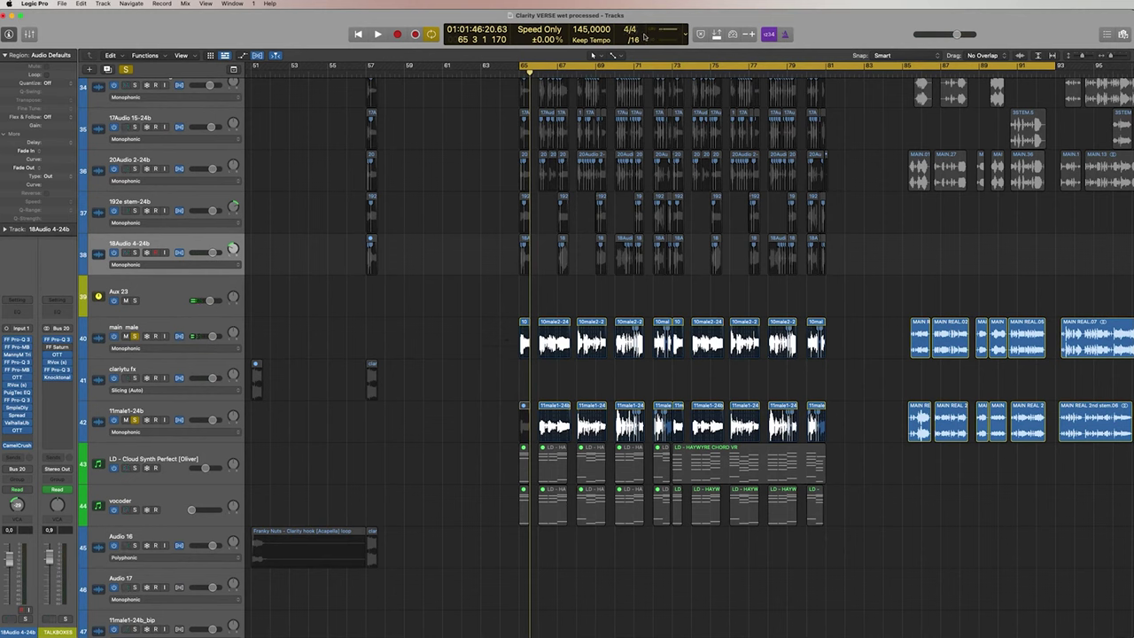
drag(685, 70, 830, 100)
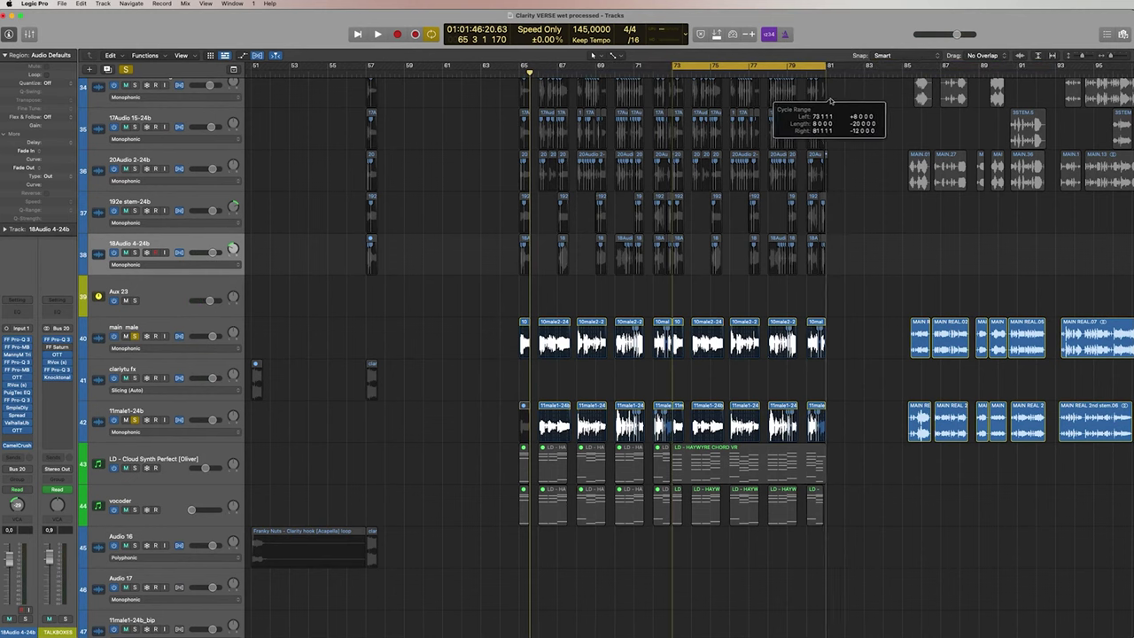
Step: Add the Cloud Synth Perfect and vocoder tracks to the soloed male vocals and play them together around bar 73
click(133, 467)
click(163, 454)
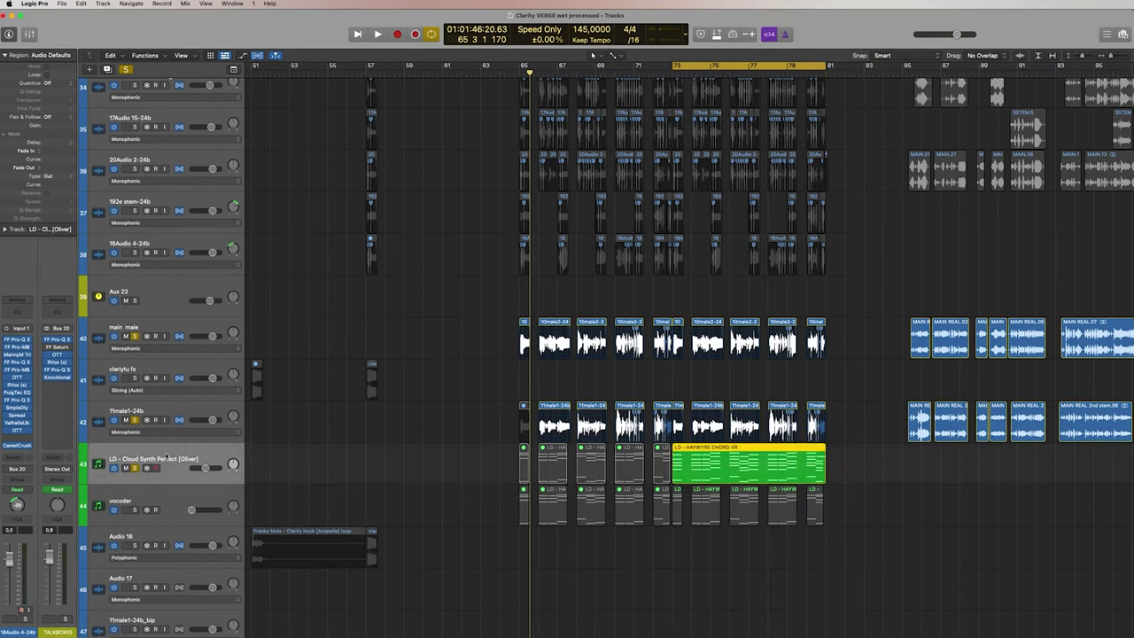
scroll(707, 457, down, 1)
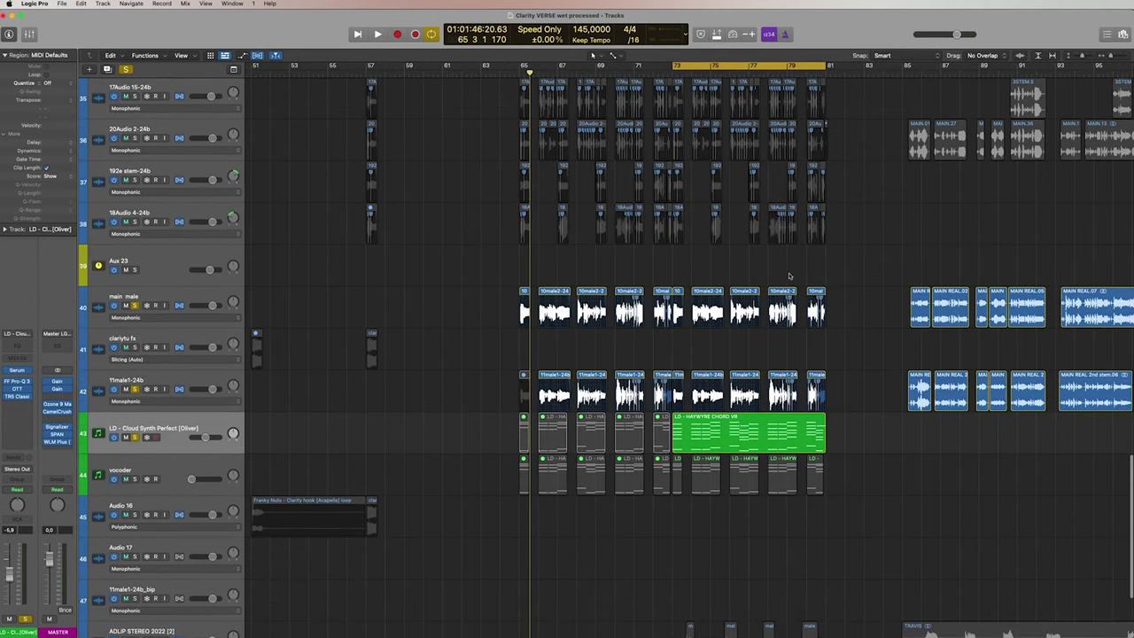
drag(789, 276, 635, 386)
click(813, 440)
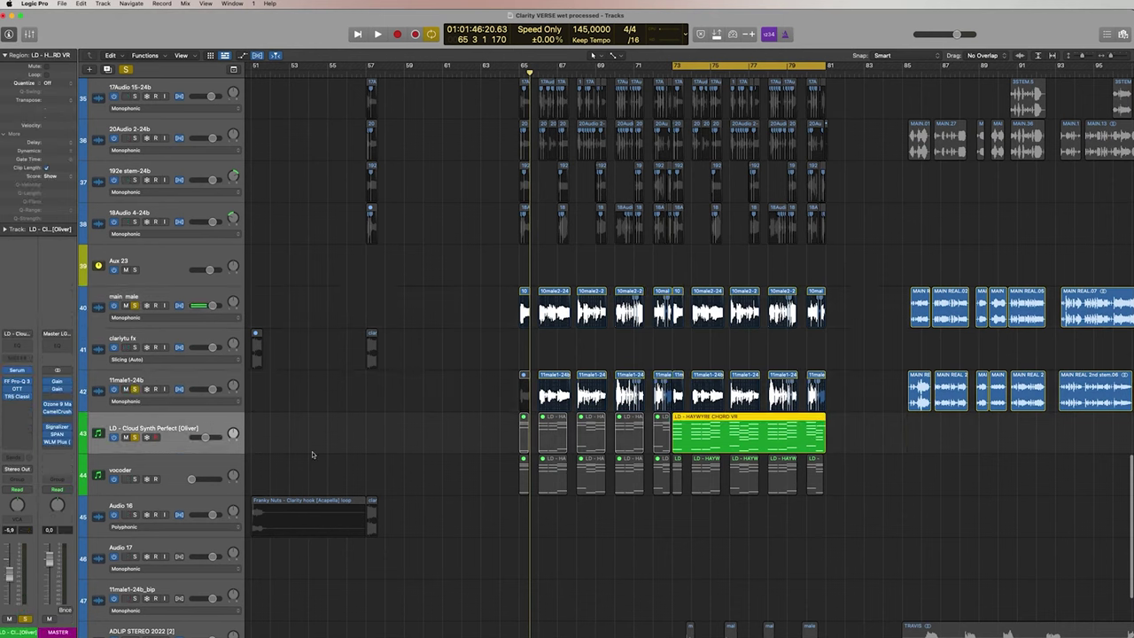
click(137, 470)
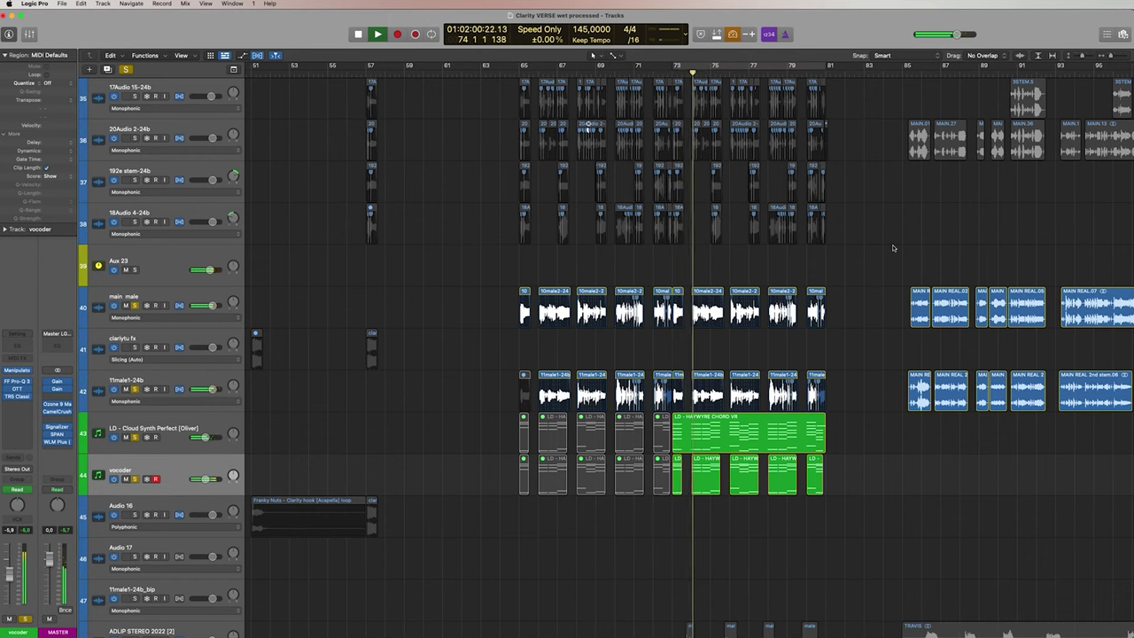
key(space)
Step: Solo the 13Audio 13-24b, 14hightalk-24b and 16midtalk-24b tracks and play them together
scroll(98, 448, up, 1)
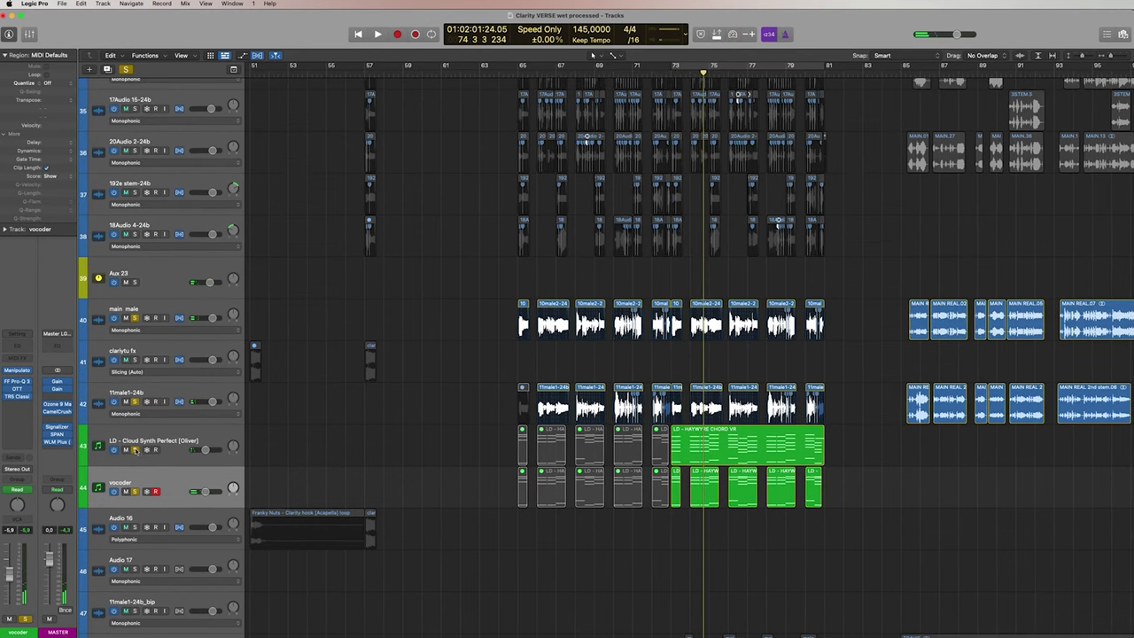
scroll(372, 430, up, 10)
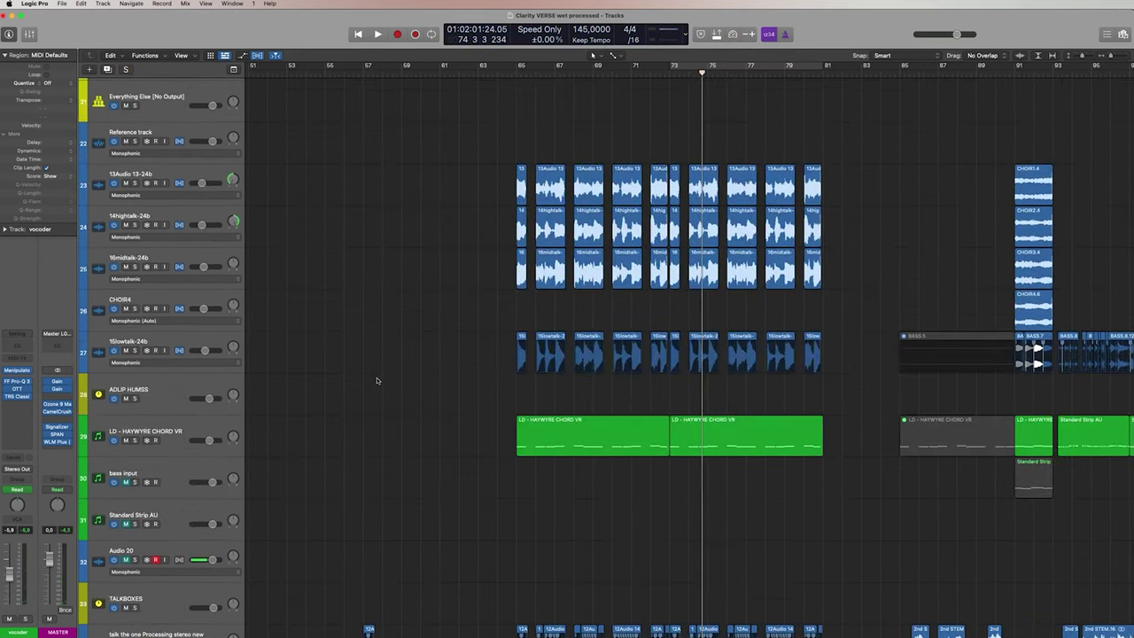
click(133, 183)
click(135, 226)
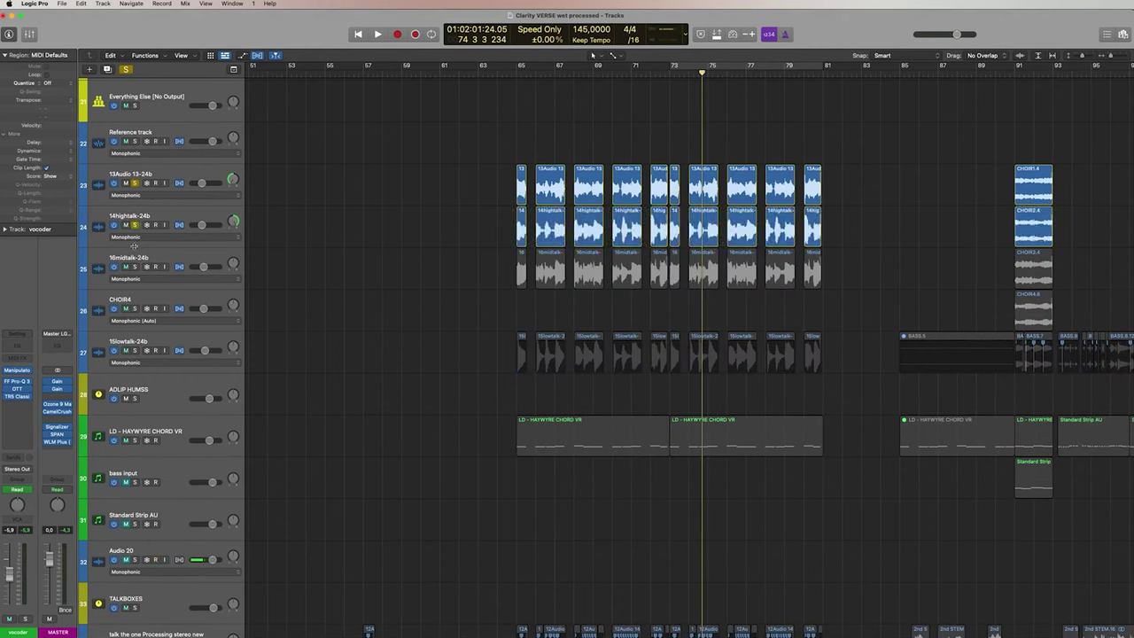
click(135, 267)
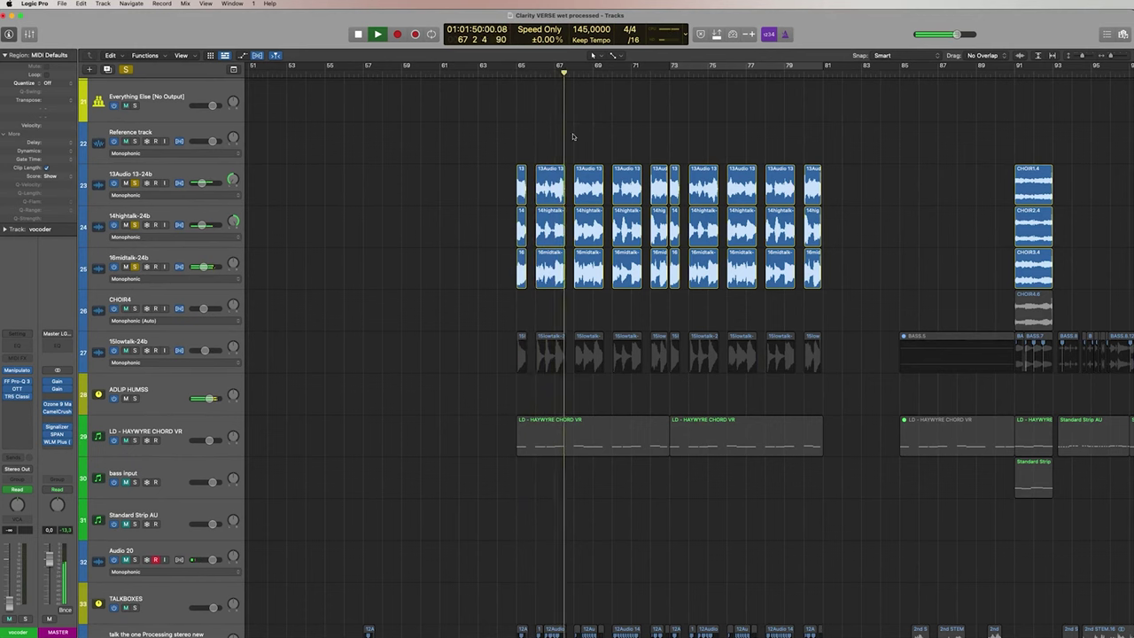
Step: Solo only the 15lowtalk-24b track, listen to it and clear its solo
alt+click(134, 349)
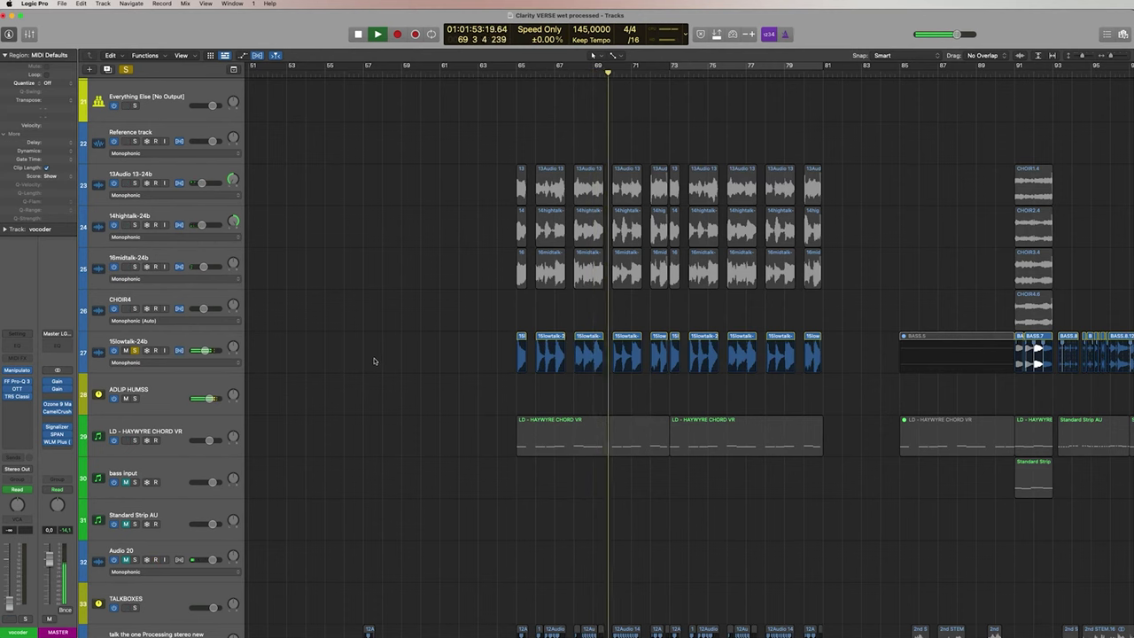
scroll(374, 360, down, 1)
key(space)
click(157, 387)
click(134, 298)
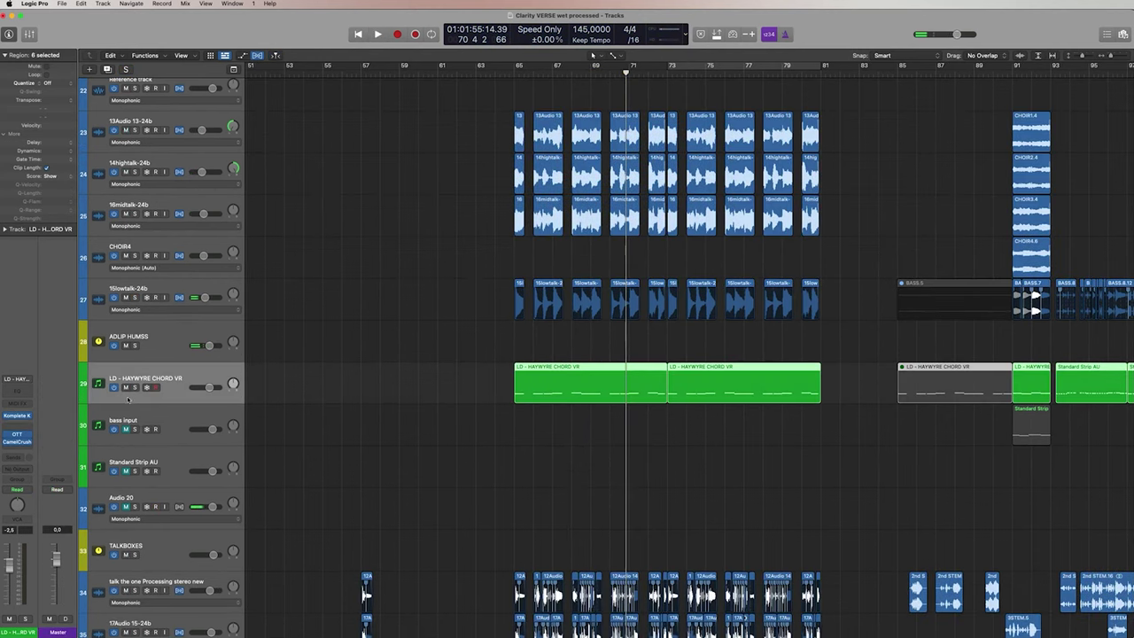
Step: Solo the LD - HAYWYRE CHORD VR track and play it from bar 65
click(134, 388)
click(366, 111)
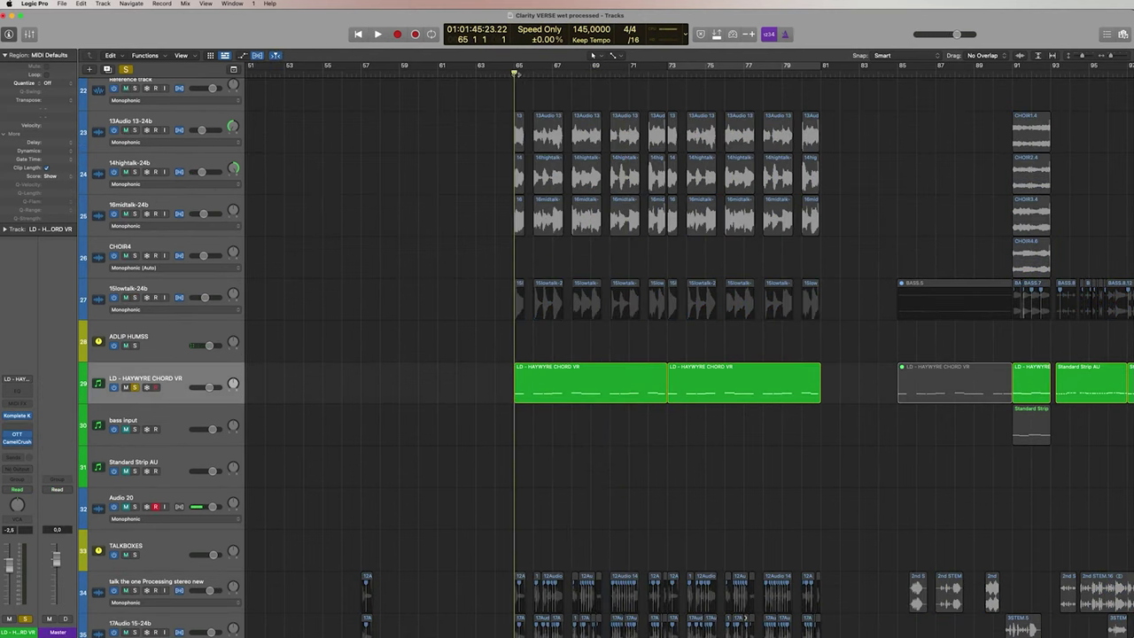
key(space)
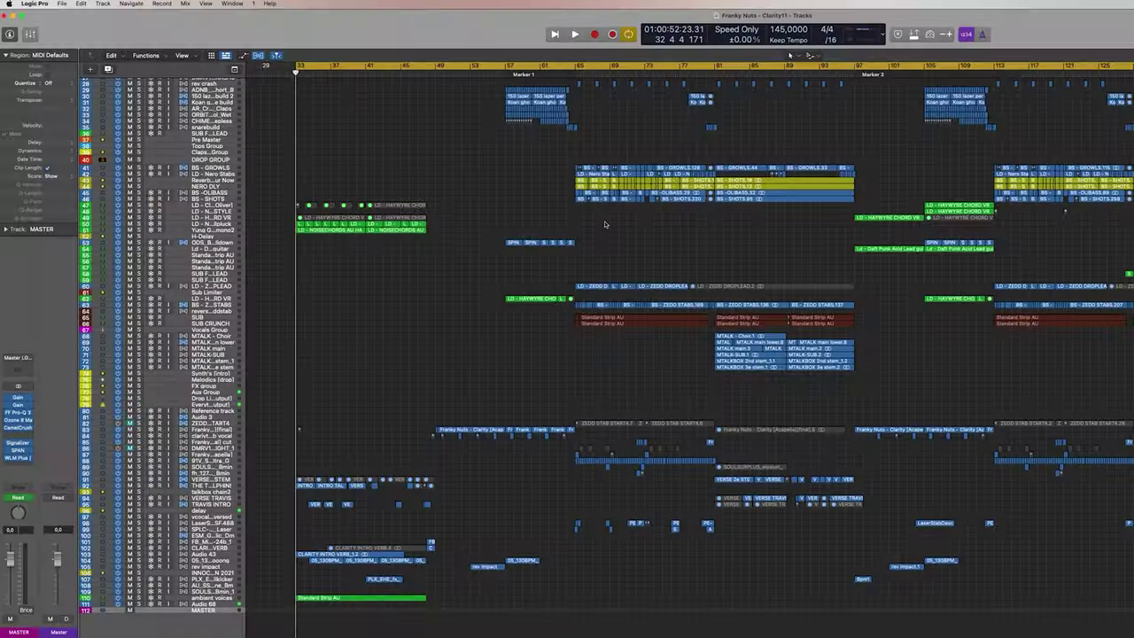
Step: In the Clarity11 project, select the LD - NOISECHORDS AU HARDSTYLE tailpluck track and show the track automation
scroll(513, 167, up, 3)
scroll(517, 177, left, 3)
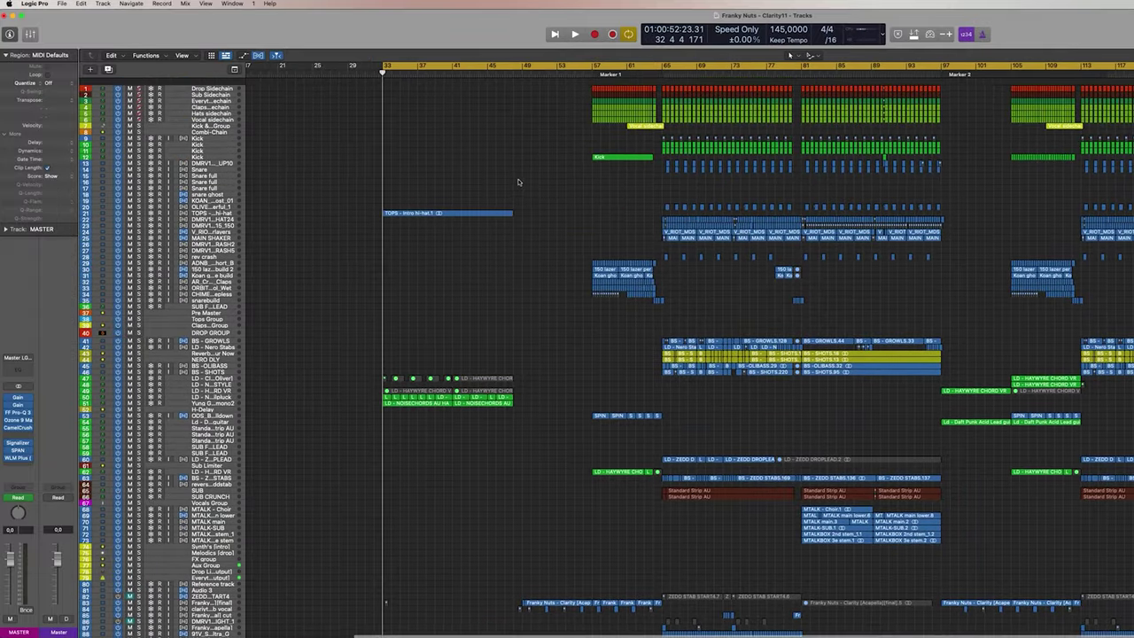
scroll(519, 190, right, 3)
scroll(494, 210, down, 6)
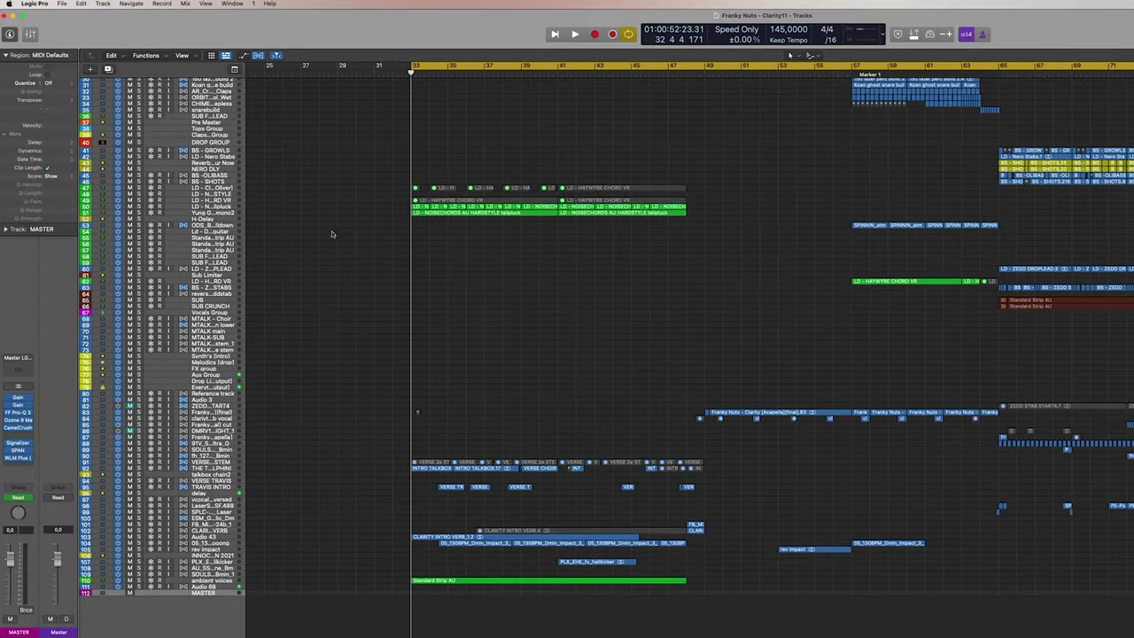
click(203, 207)
key(a)
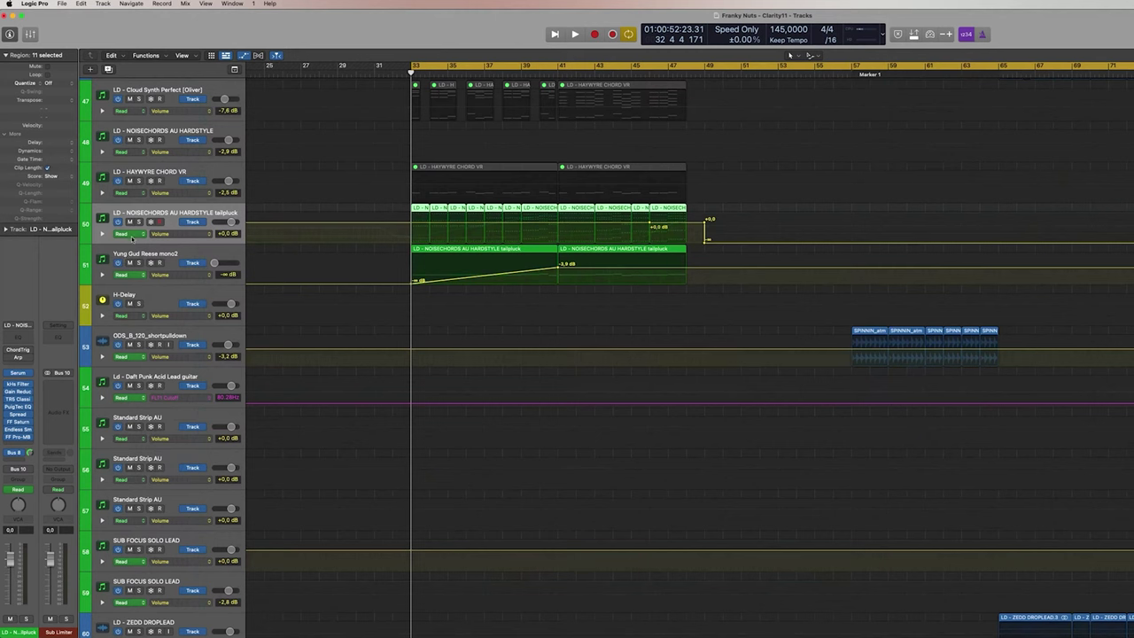
Step: Turn off cycle mode and audition the Yung Gud Reese mono2 and NOISECHORDS tailpluck tracks in solo from bar 37
click(131, 268)
key(c)
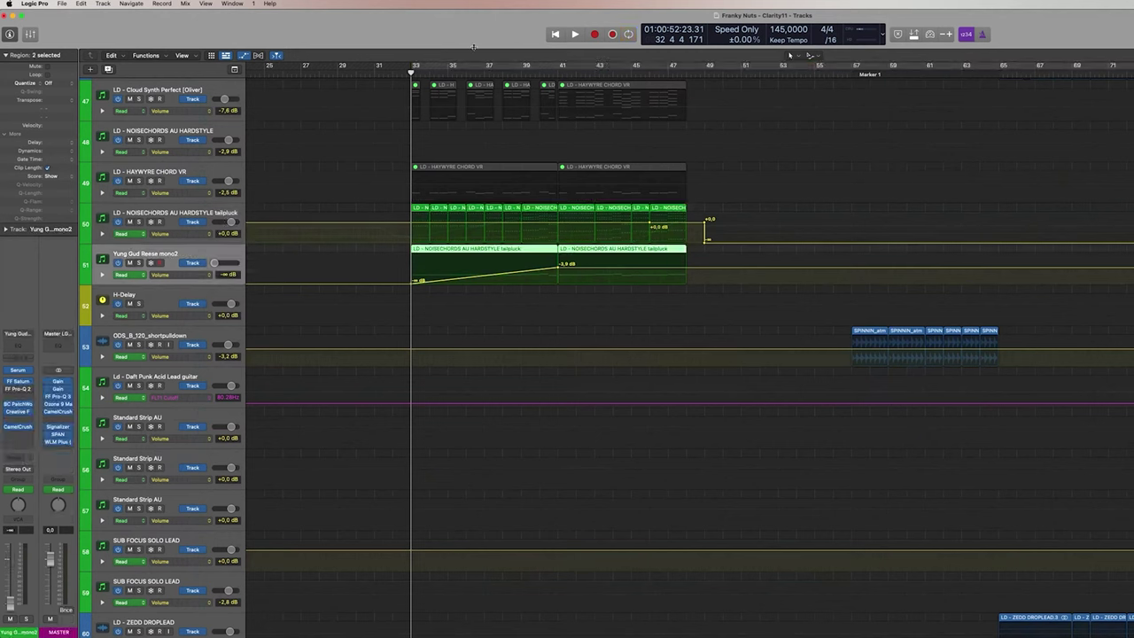
click(485, 72)
key(s)
key(space)
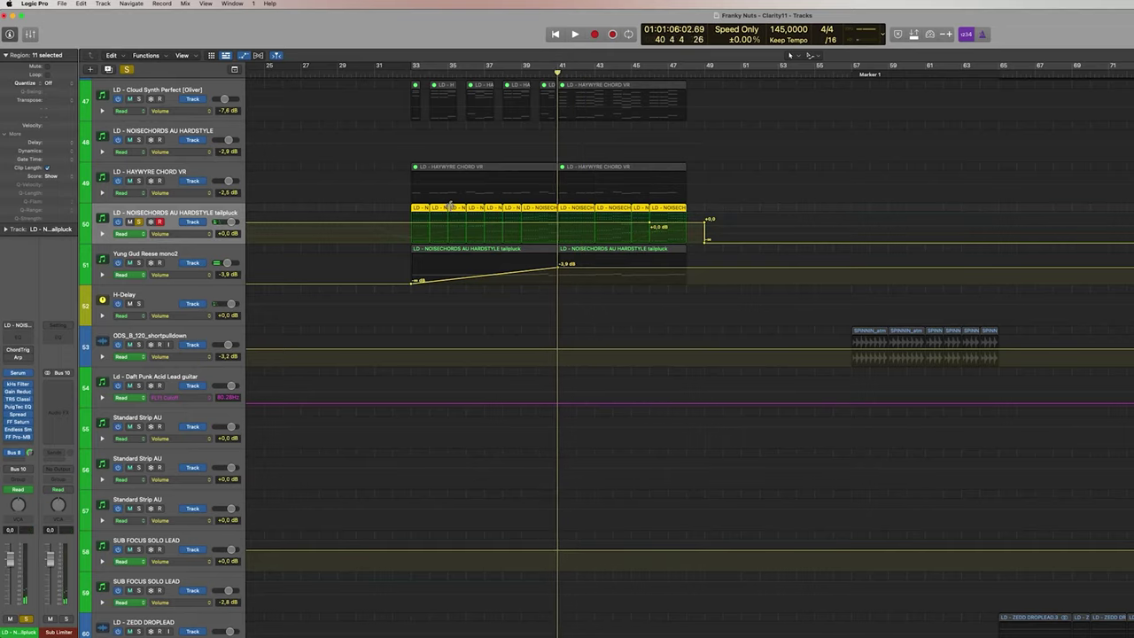
key(space)
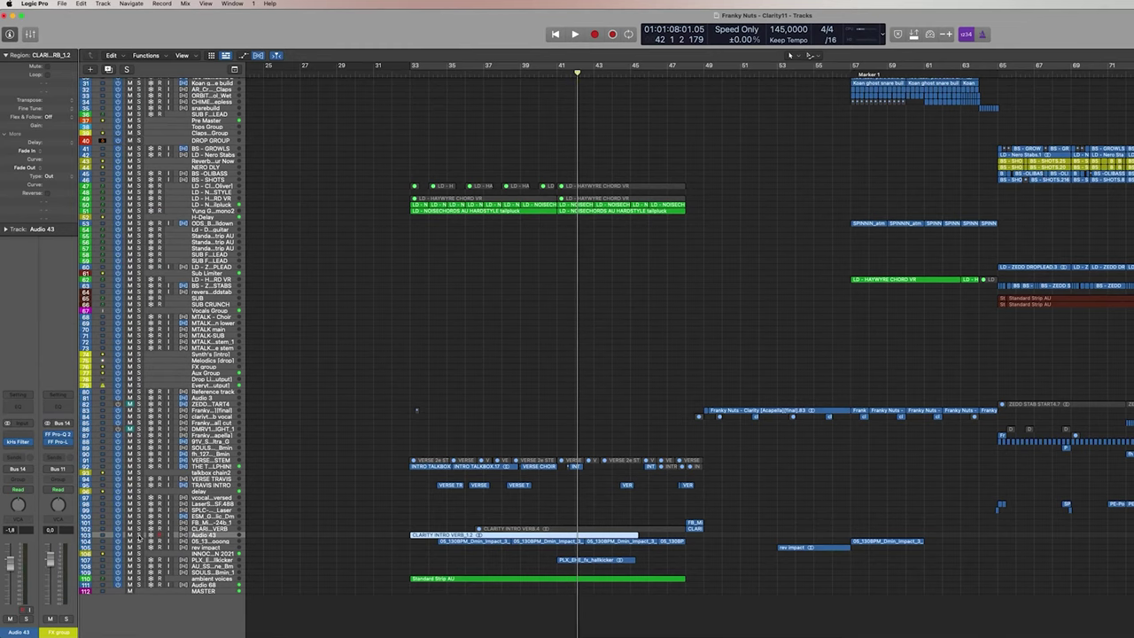
Step: Audition the Audio 43 track with the CLARITY INTRO VERB region in solo and clear its solo
click(139, 536)
key(space)
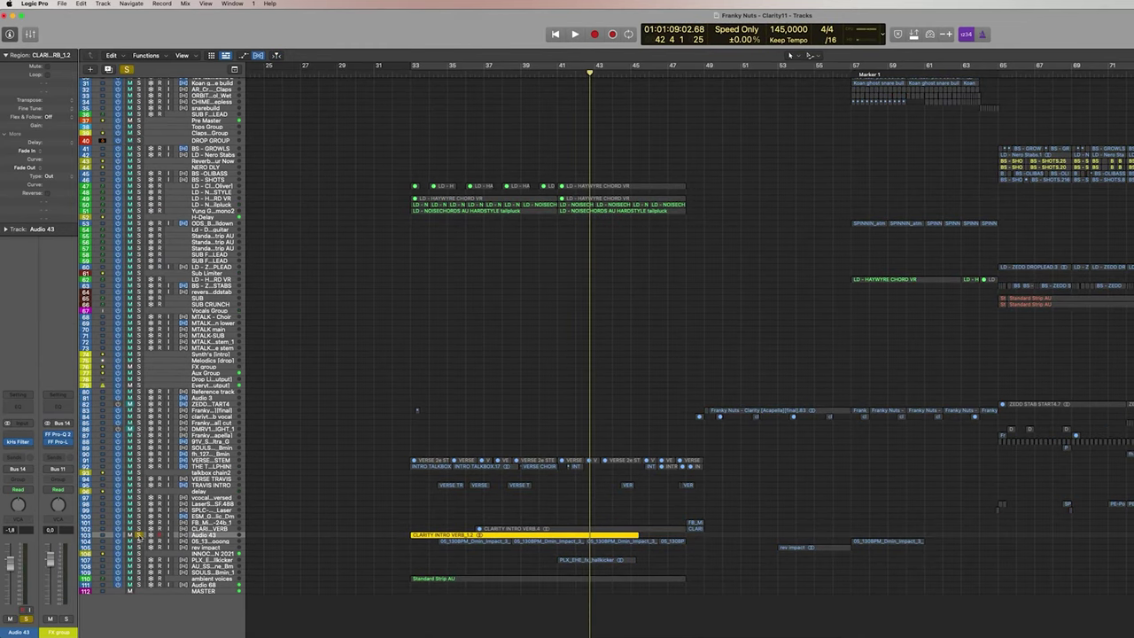
click(139, 536)
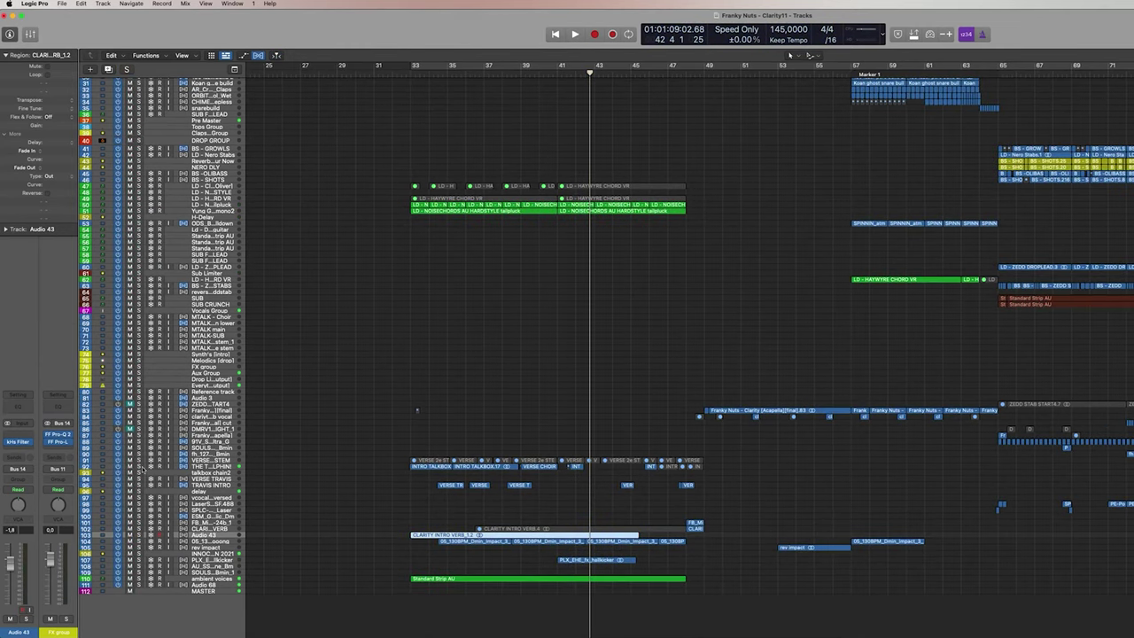
Step: Audition the INTRO TALKBOX track in solo from around bar 34 and clear its solo
click(139, 466)
click(587, 471)
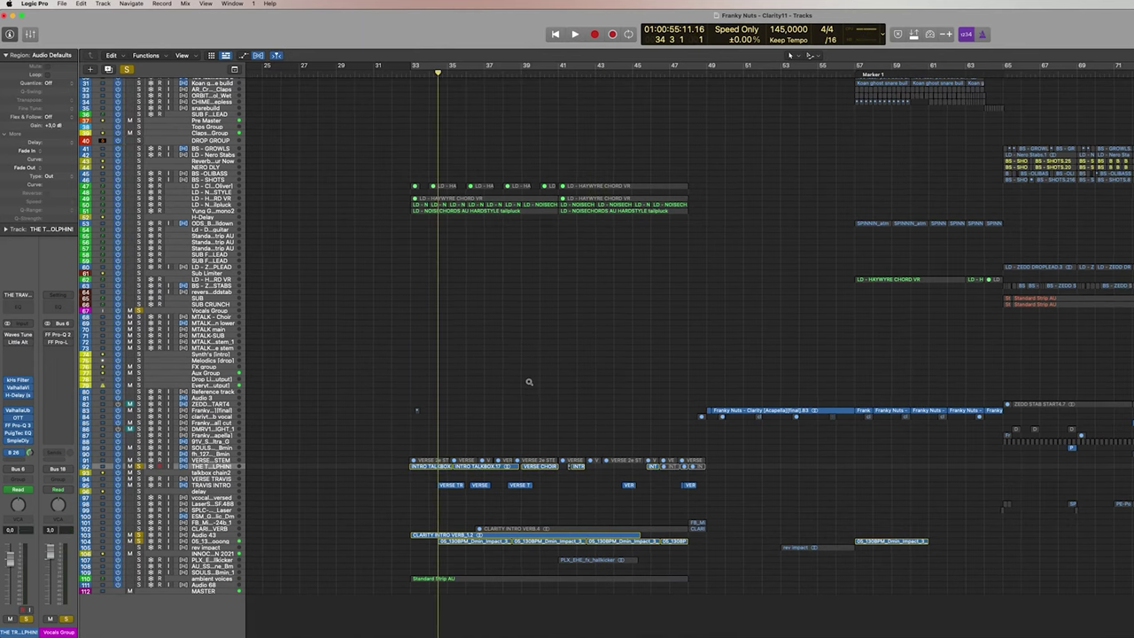
key(super+Right)
key(super+Right)
key(super+Right)
click(486, 467)
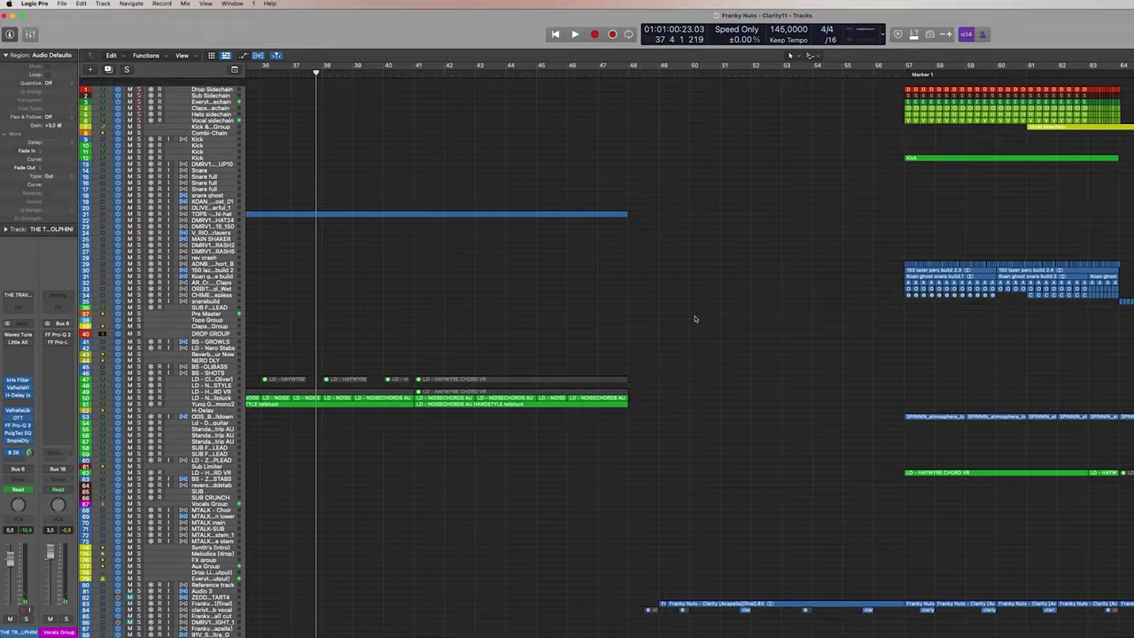
Step: Select the Franky Nuts acapella track and place the playhead at bar 48, beat 4, just before its vocal
scroll(696, 316, down, 5)
drag(729, 360, 665, 463)
click(711, 147)
click(651, 74)
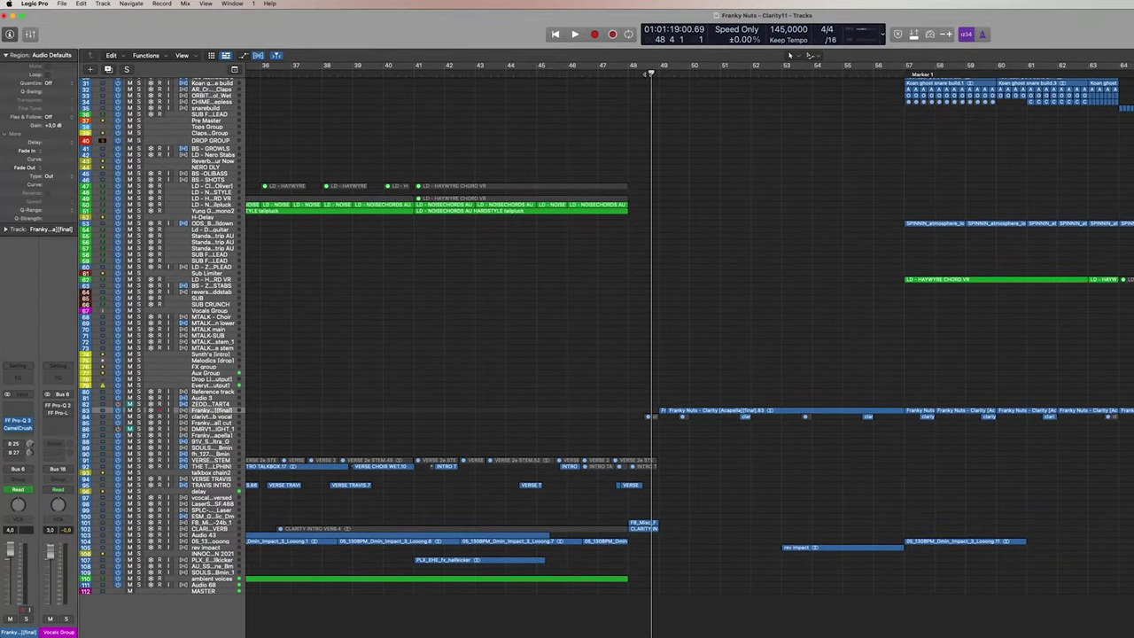
scroll(770, 228, right, 4)
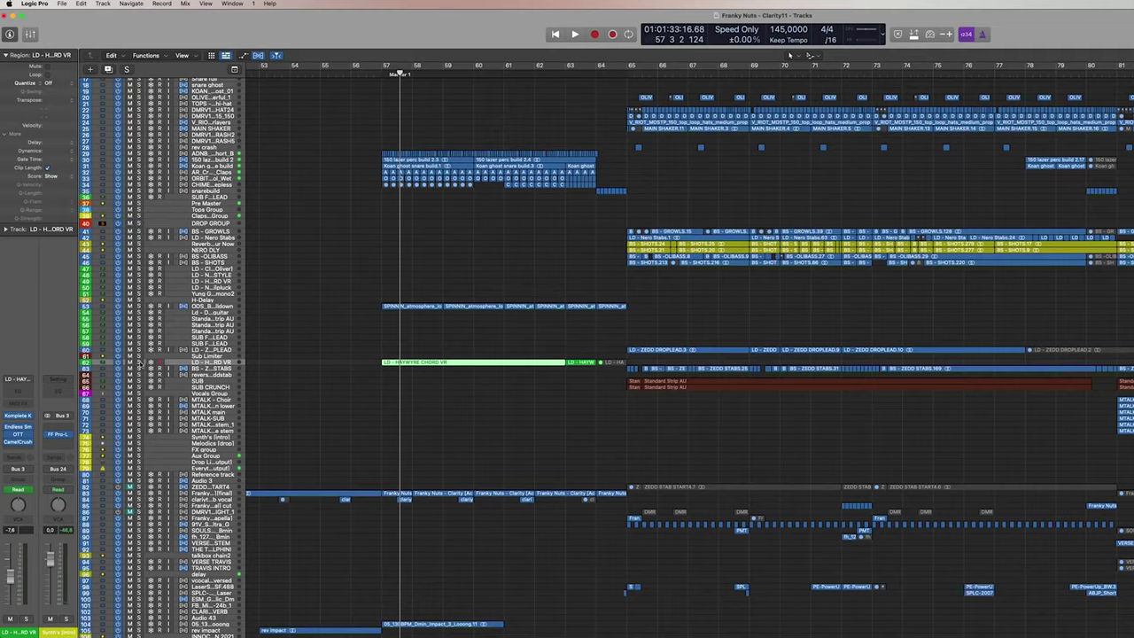
Step: Audition the LD - HAYWYRE CHORD VR track in solo from bar 57 and clear its solo
click(139, 363)
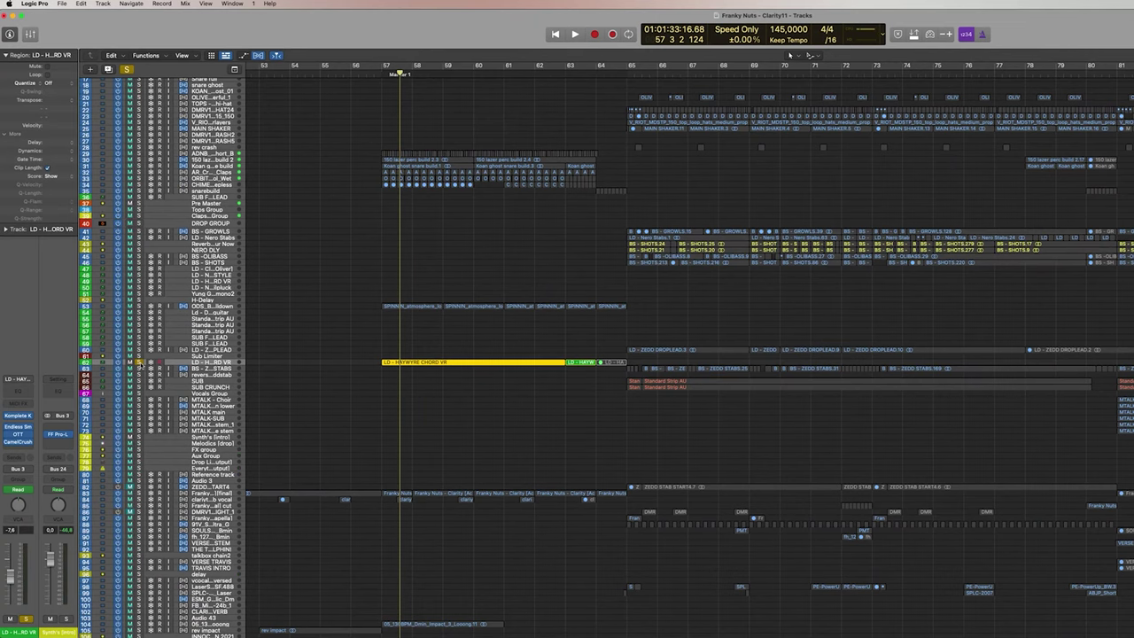
key(space)
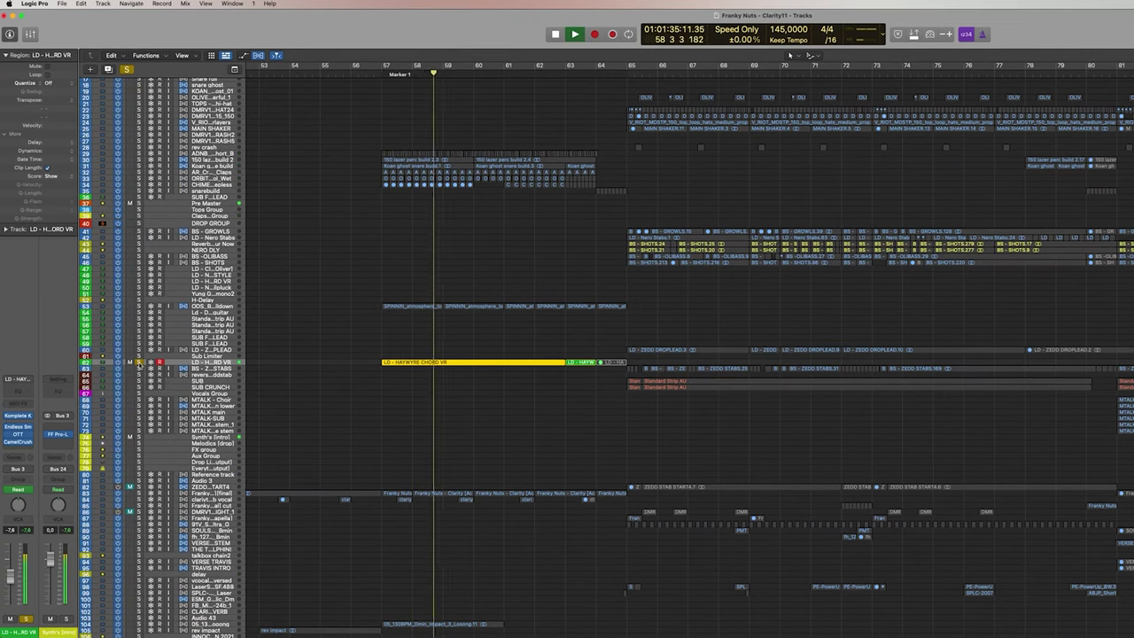
click(139, 364)
click(704, 278)
Step: Play the full mix at the start of the first drop at bar 65 and stop playback
scroll(703, 278, up, 3)
scroll(691, 270, right, 2)
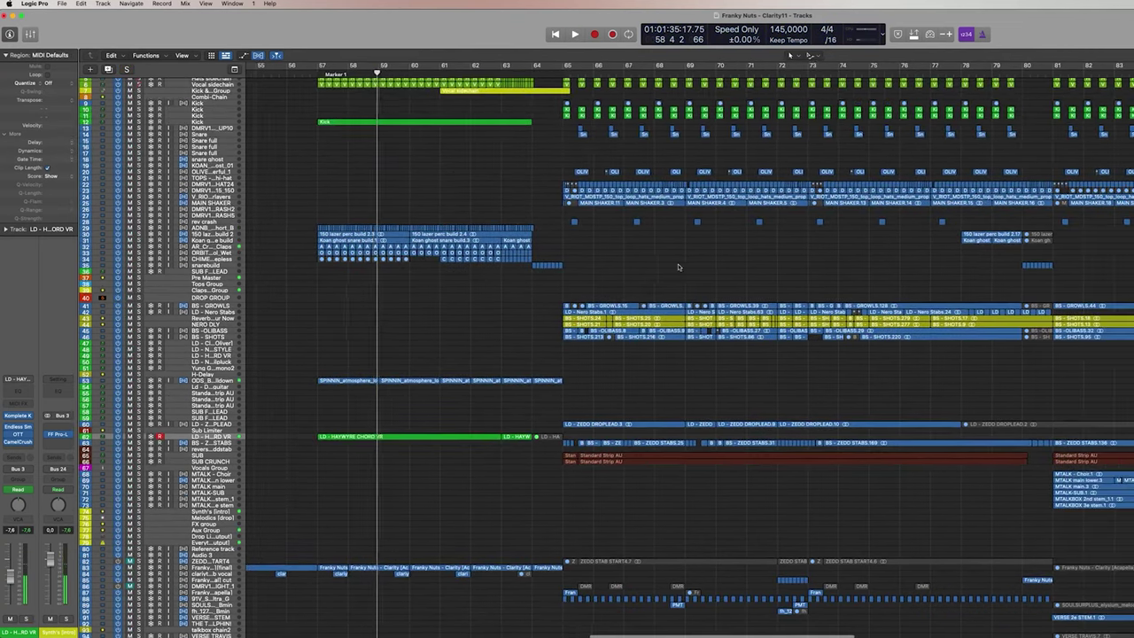
scroll(620, 355, up, 3)
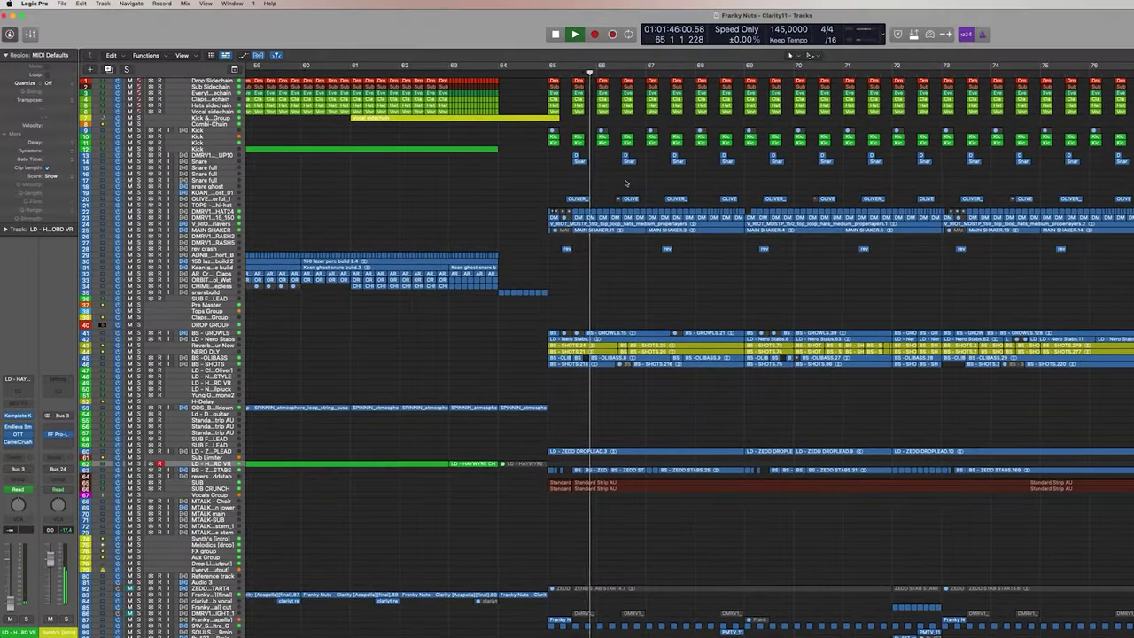
key(space)
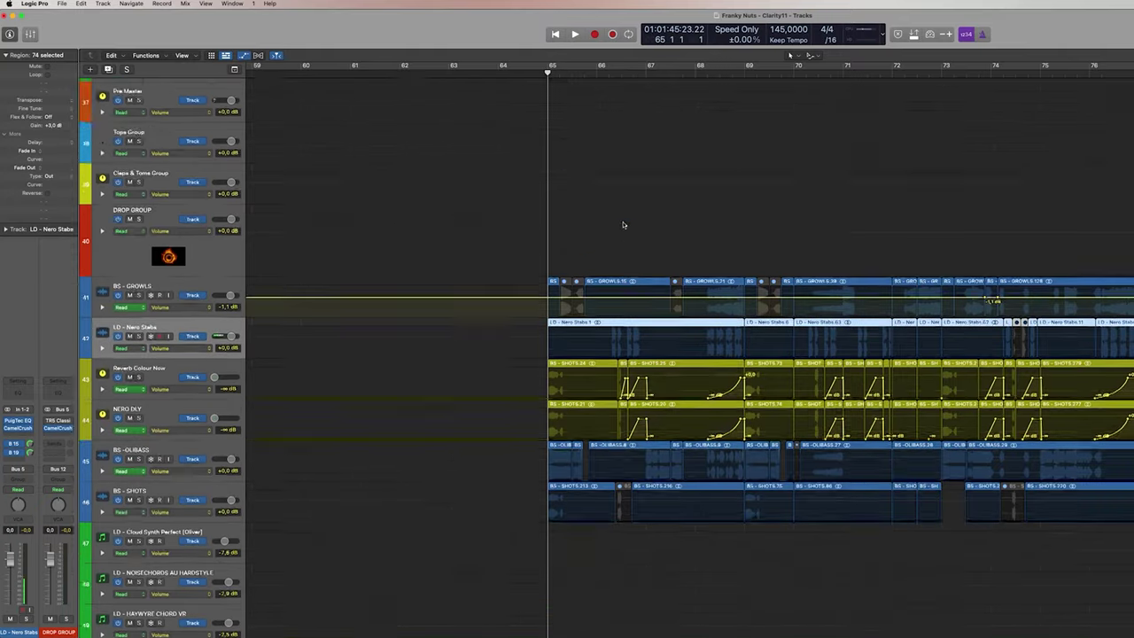
Step: Audition the LD - Nero Stabs track in solo from bar 66 and clear its solo
scroll(622, 230, down, 12)
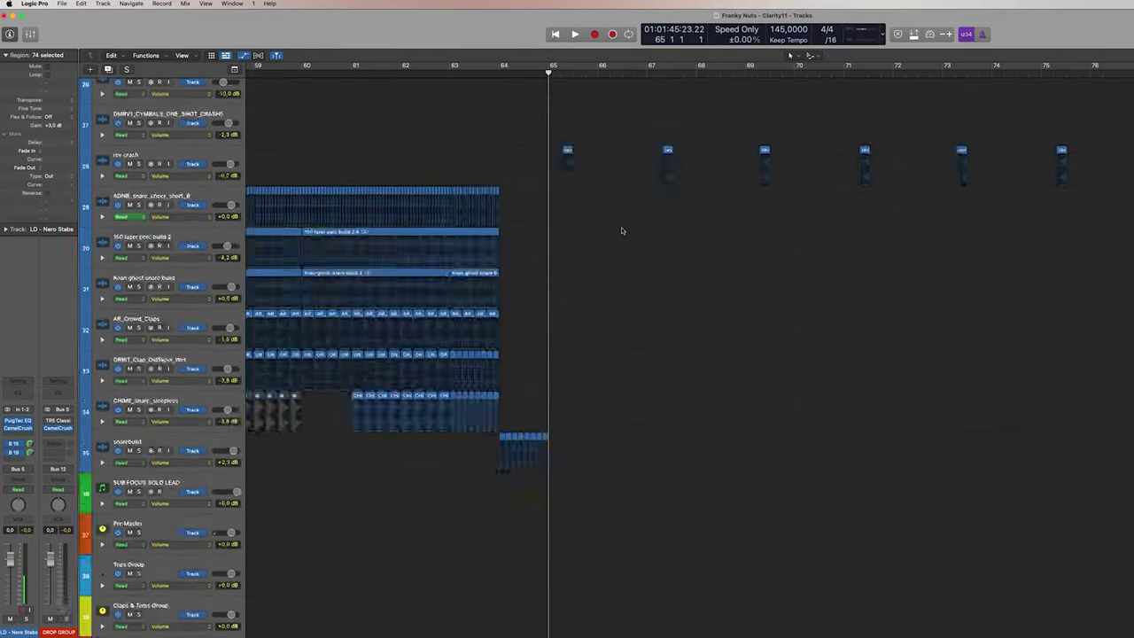
scroll(173, 200, up, 1)
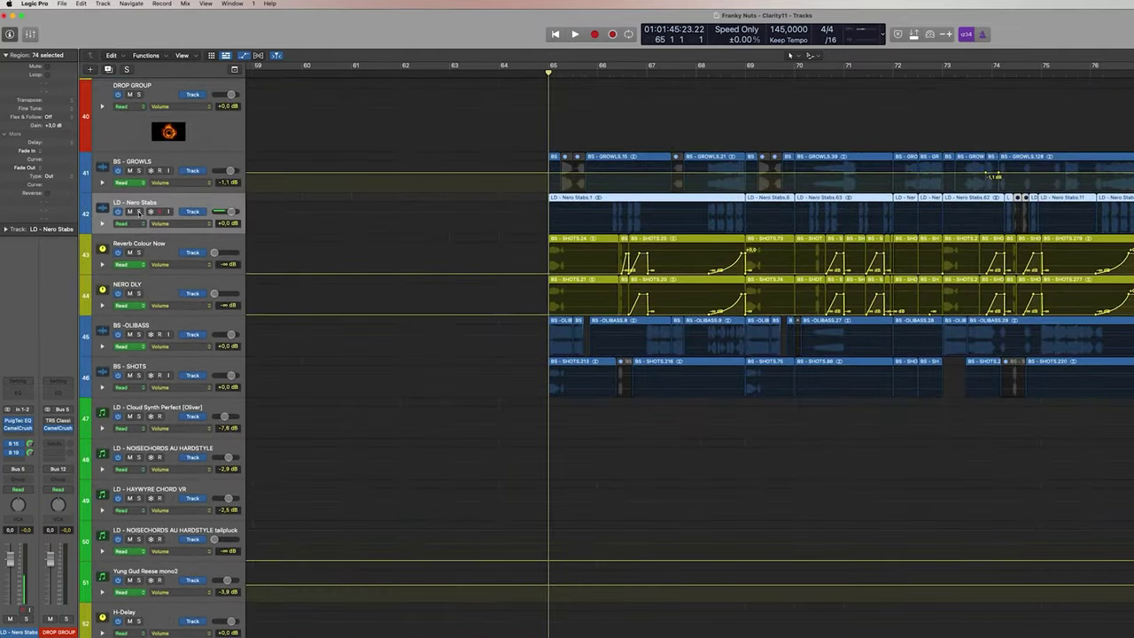
click(138, 212)
click(609, 75)
key(super+Right)
key(super+Right)
key(super+Right)
key(super+Right)
key(super+Right)
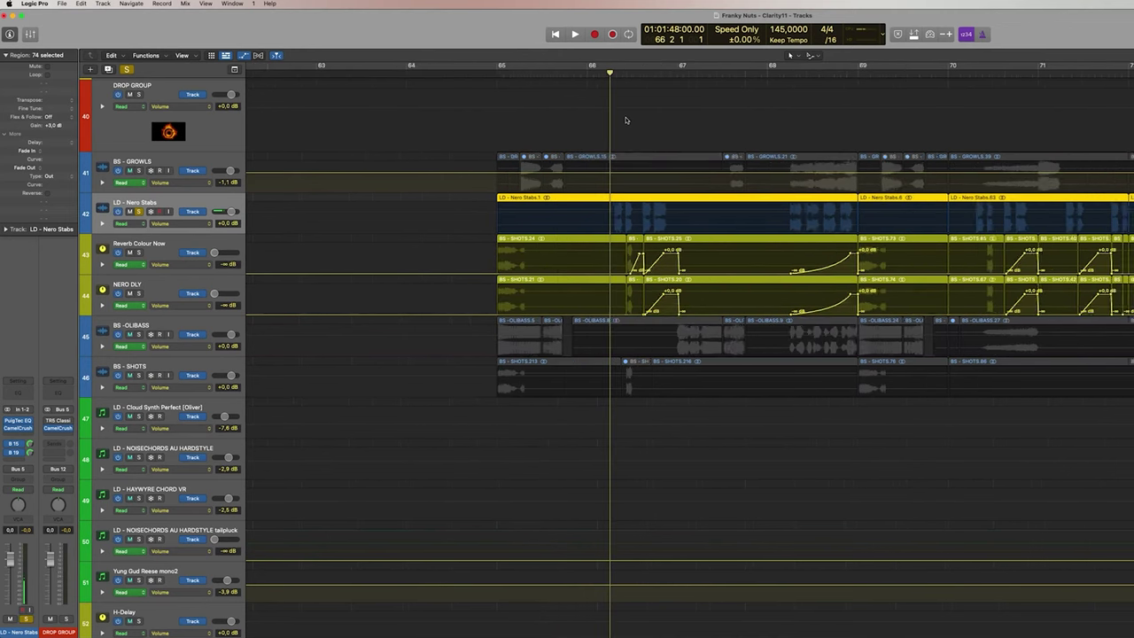
key(space)
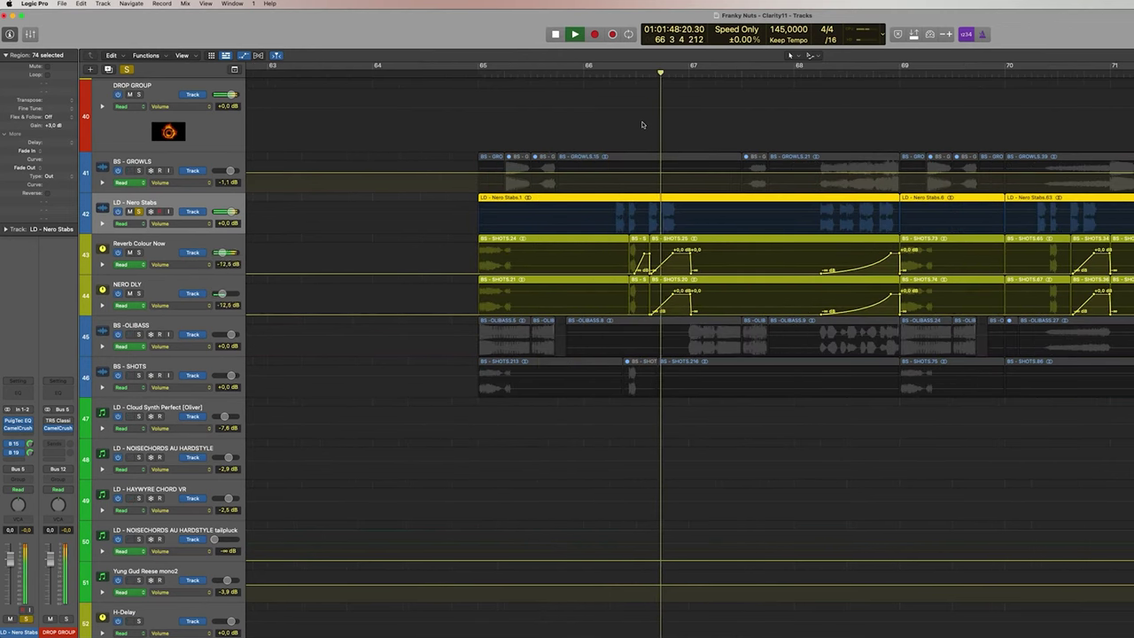
click(139, 212)
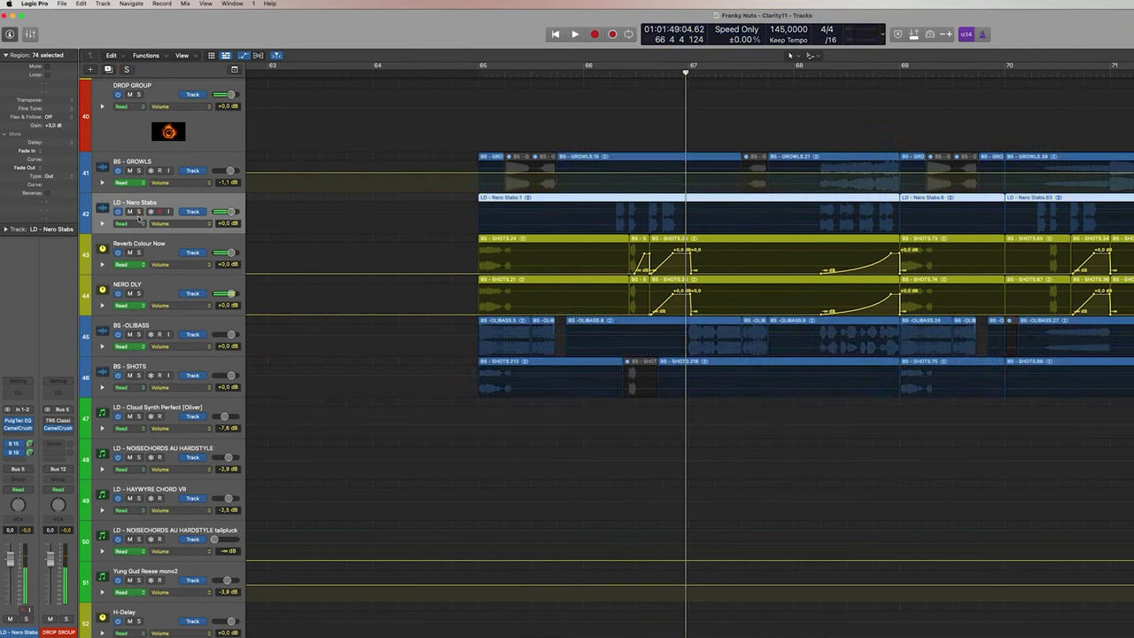
Step: Solo the BS -OLIBASS track, and after the BS - ZEDD STABS audition solo the SUB CRUNCH track
click(168, 288)
click(147, 330)
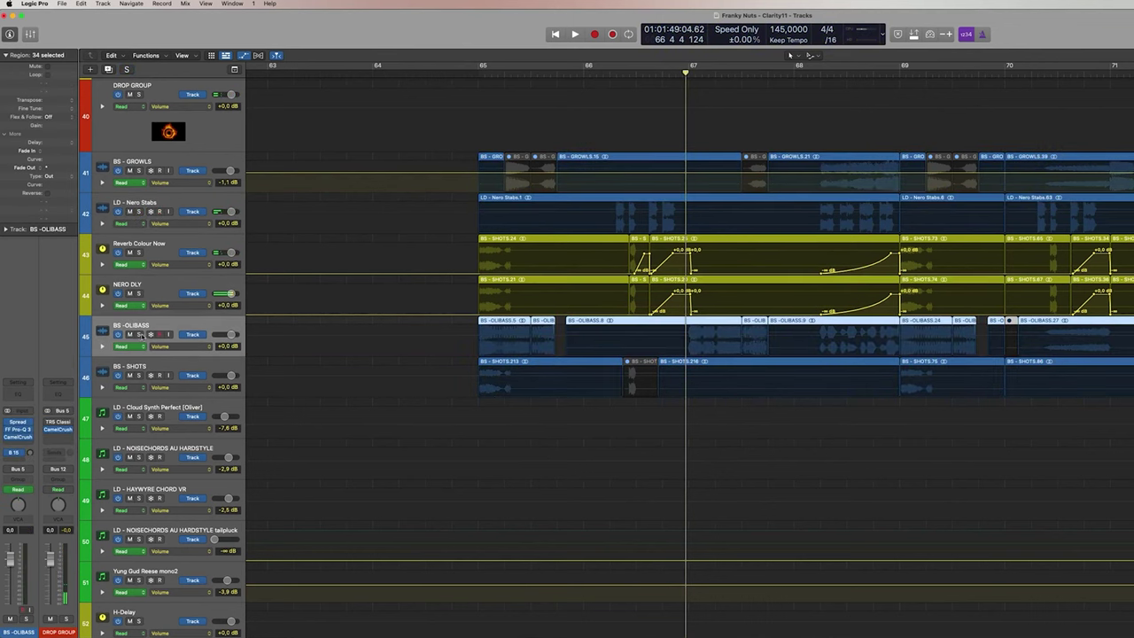
click(138, 334)
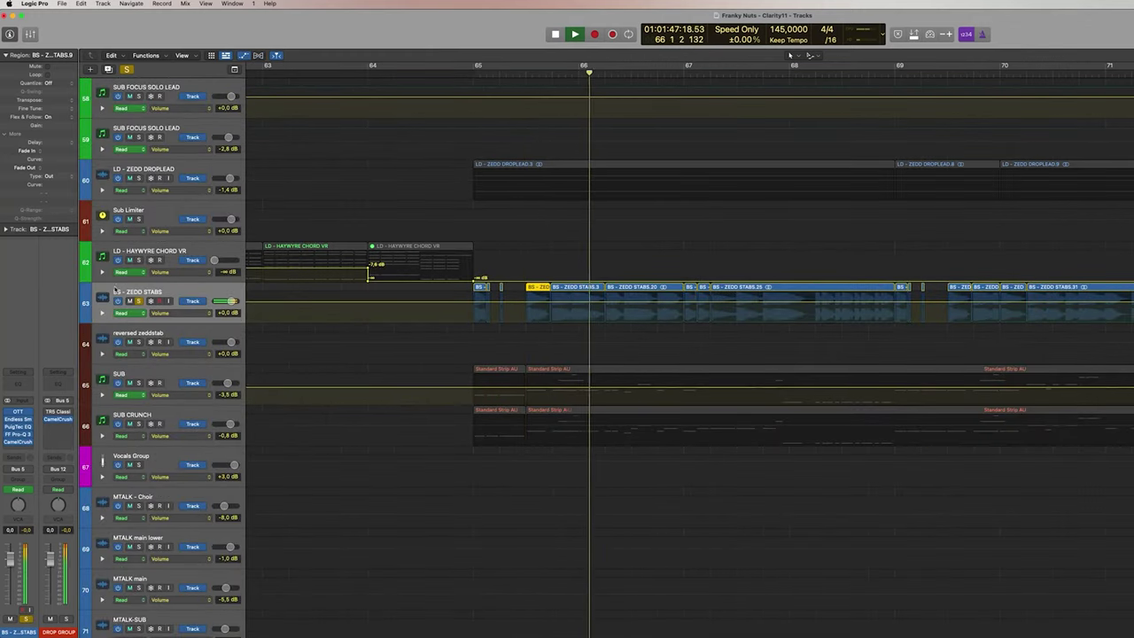
click(145, 424)
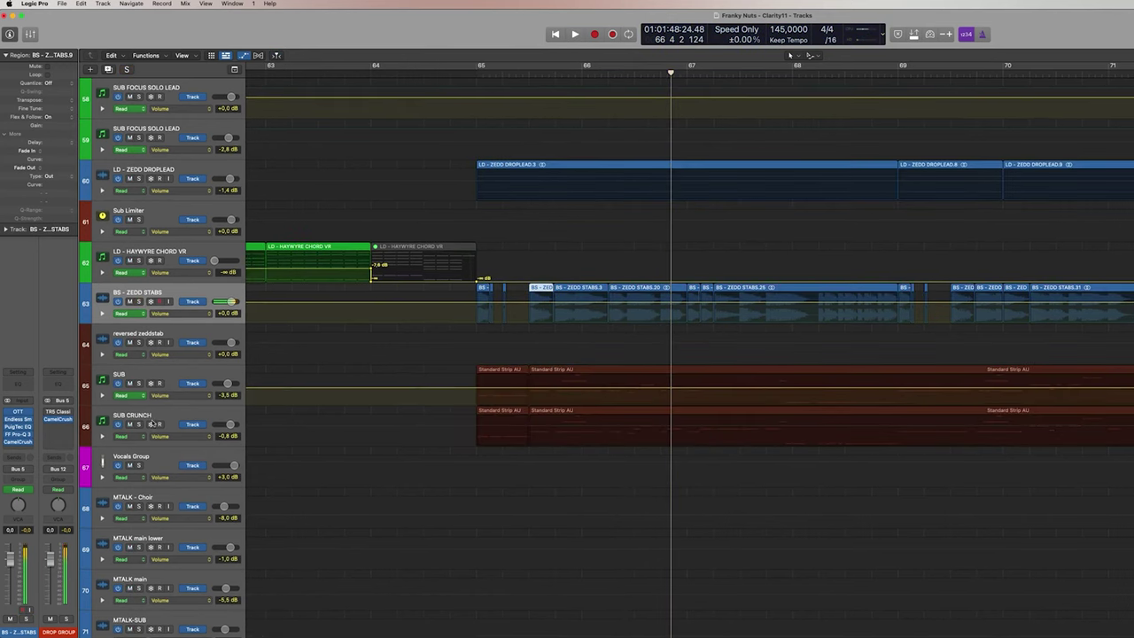
click(139, 424)
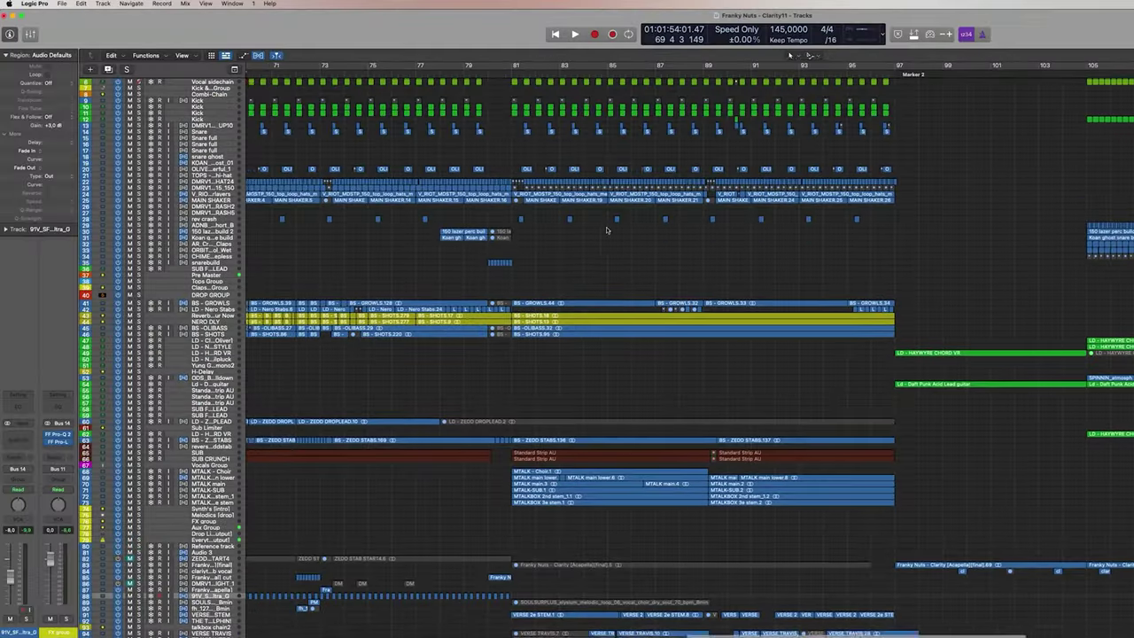
Step: Play the full mix into the MTALK talkbox section that starts at bar 81
scroll(607, 230, right, 2)
scroll(602, 225, down, 5)
click(473, 74)
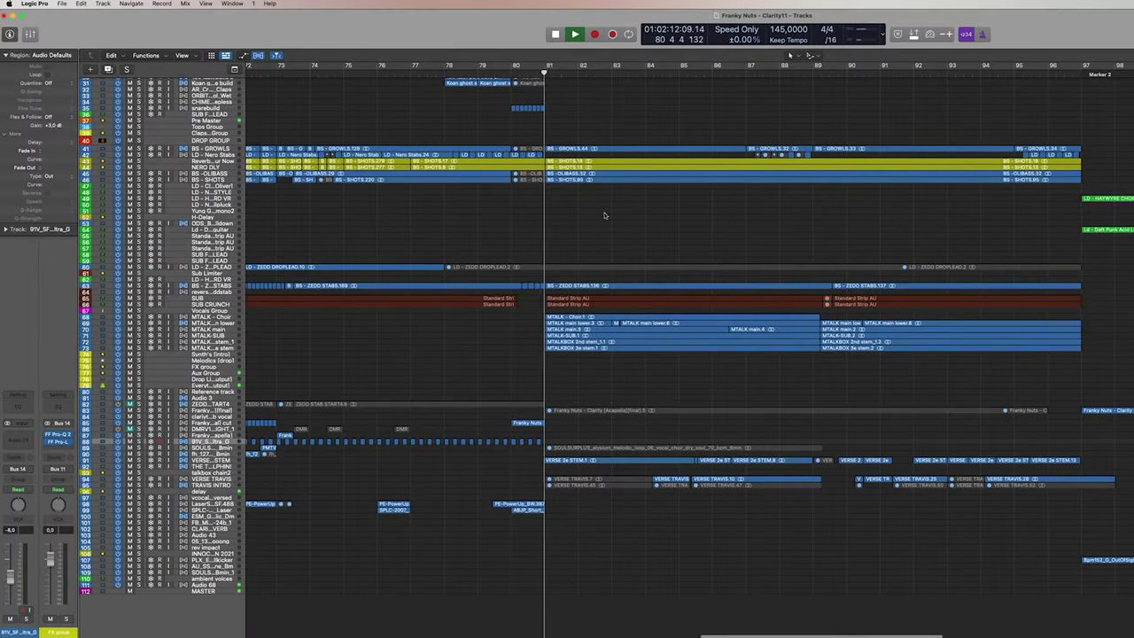
scroll(544, 314, right, 2)
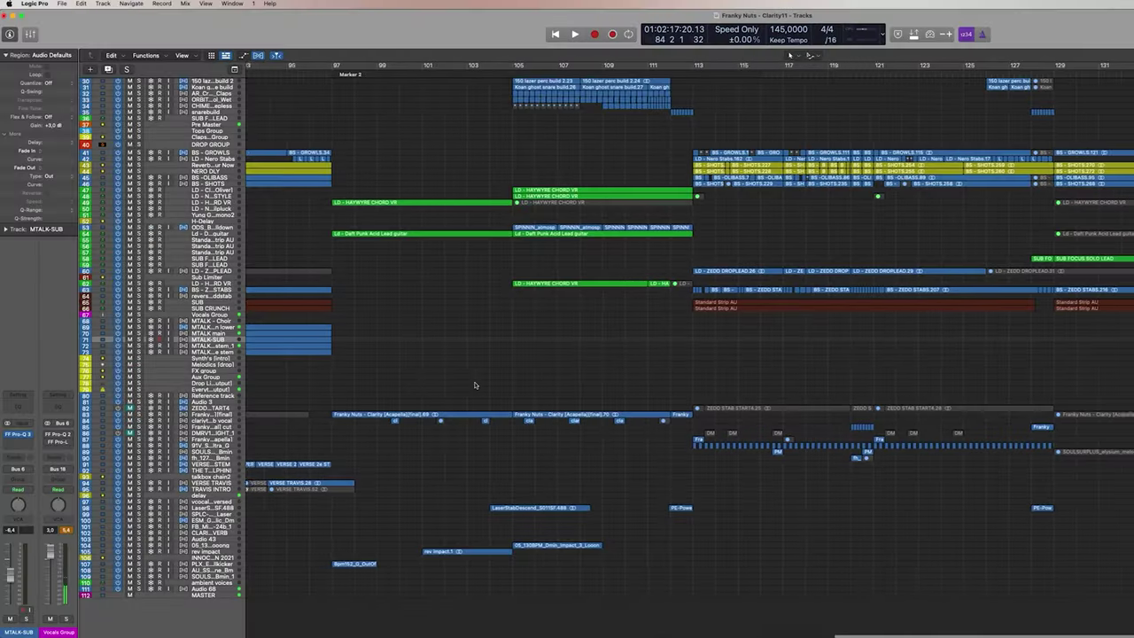
Step: Examine the second break and build-up around bars 97 to 113, including the HAYWYRE CHORD VR regions and their track automation
scroll(474, 384, up, 2)
scroll(474, 384, down, 3)
scroll(487, 375, left, 3)
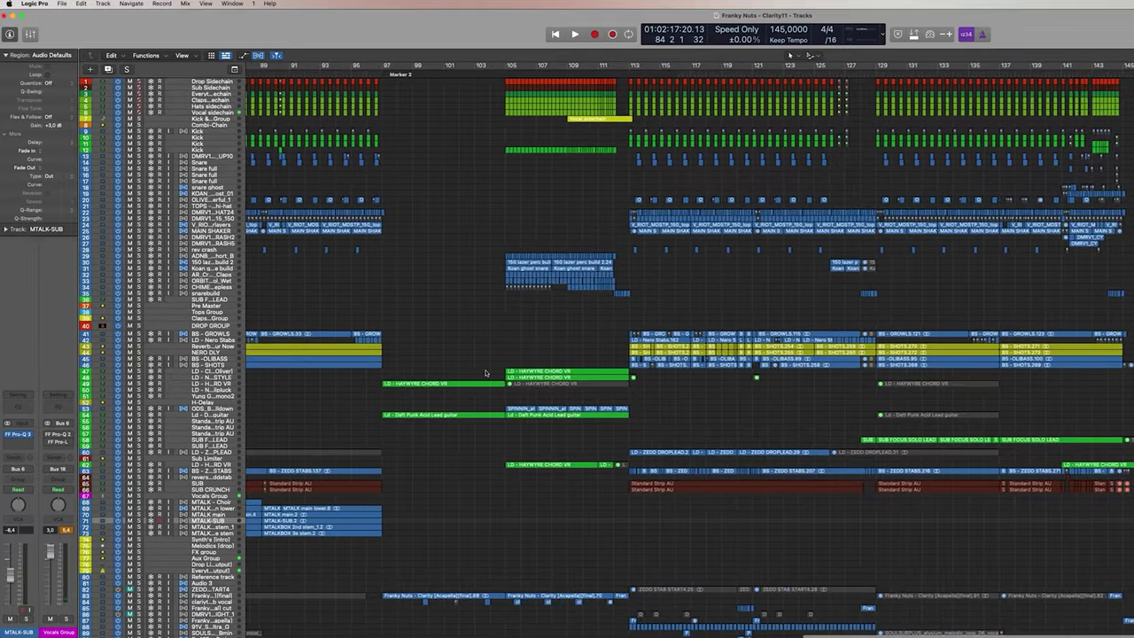
scroll(520, 362, left, 15)
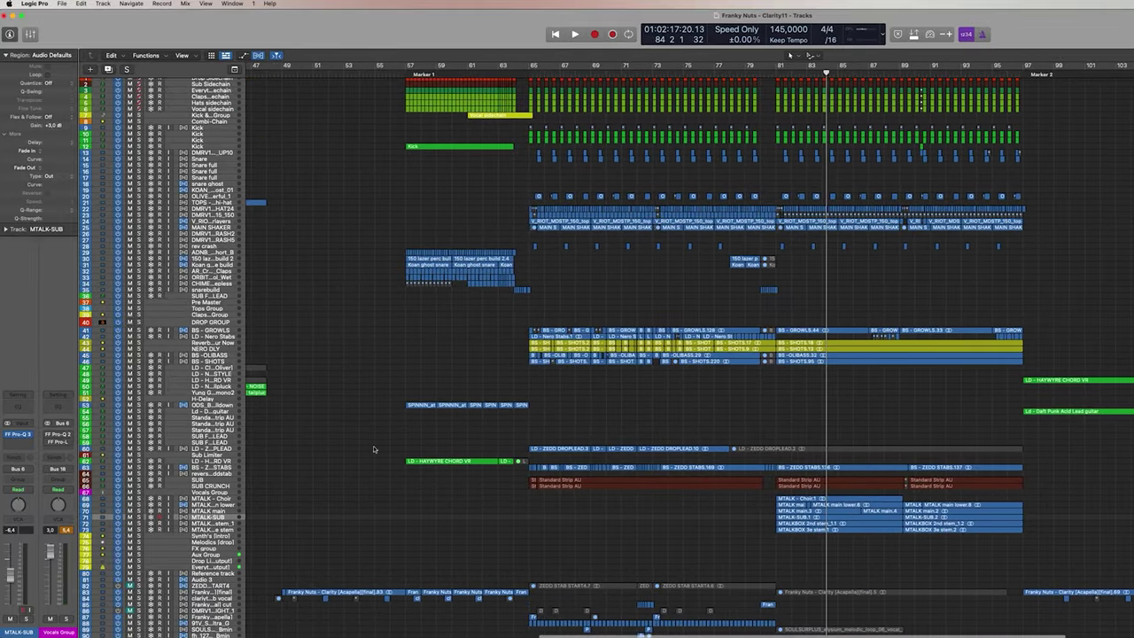
scroll(476, 361, right, 8)
key(a)
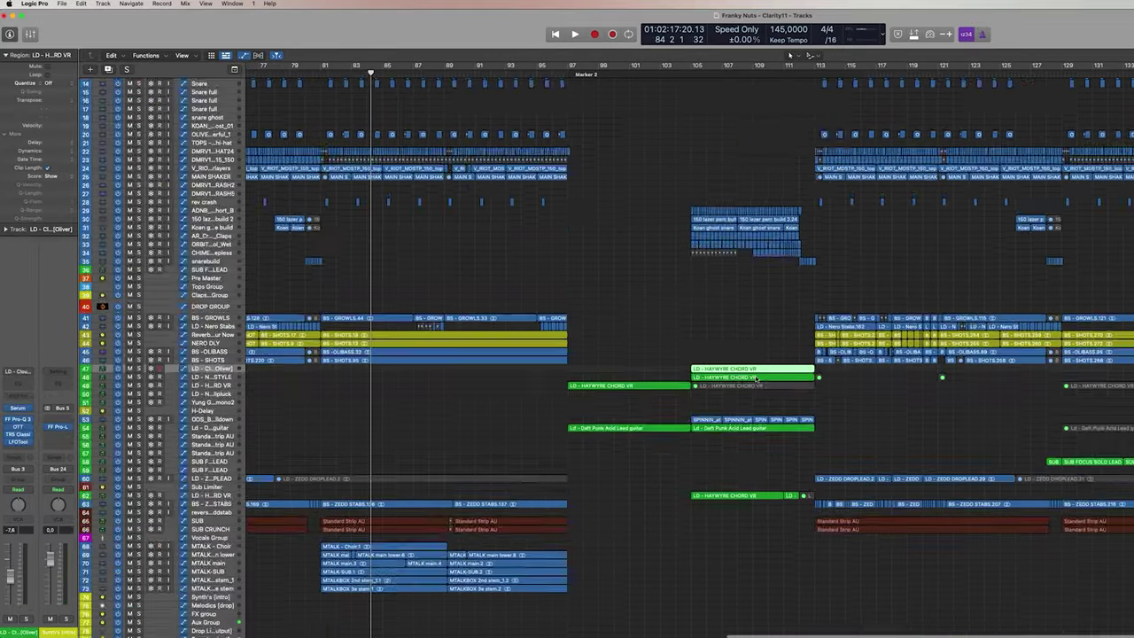
scroll(720, 432, down, 5)
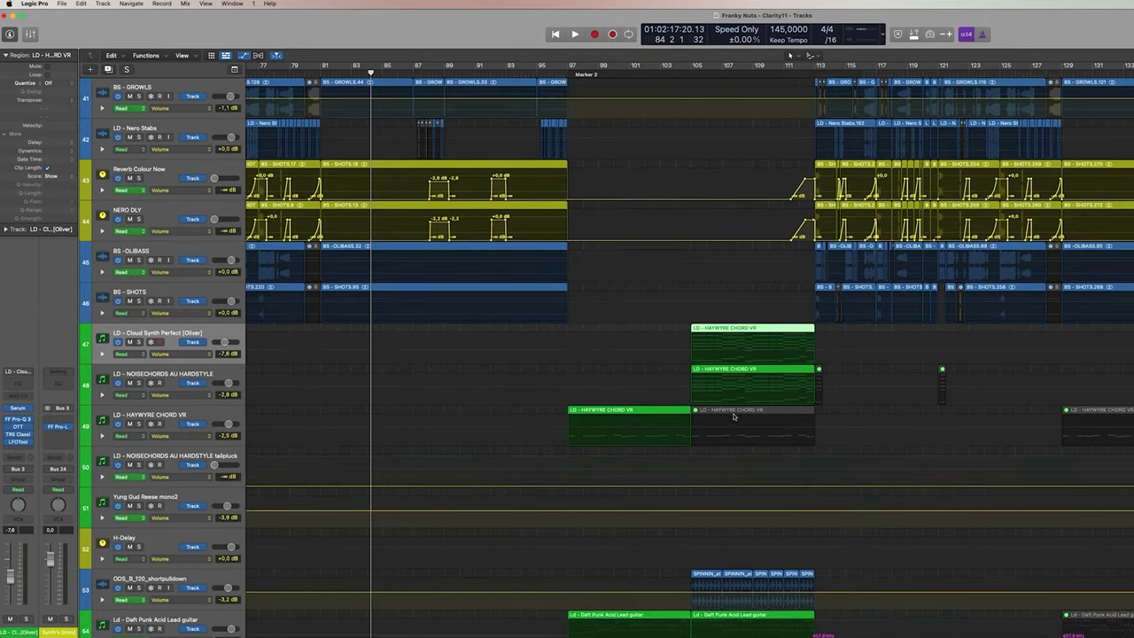
scroll(732, 306, up, 10)
scroll(722, 213, right, 3)
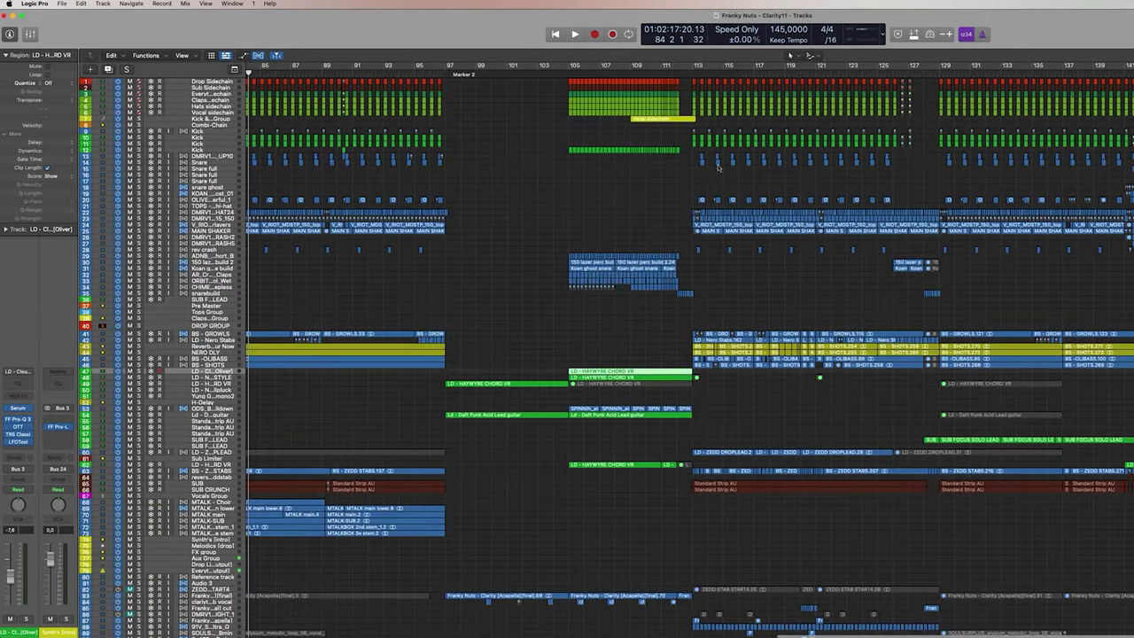
Step: Play the full mix from bar 113, where the next drop starts, and stop playback
click(694, 72)
scroll(740, 173, right, 5)
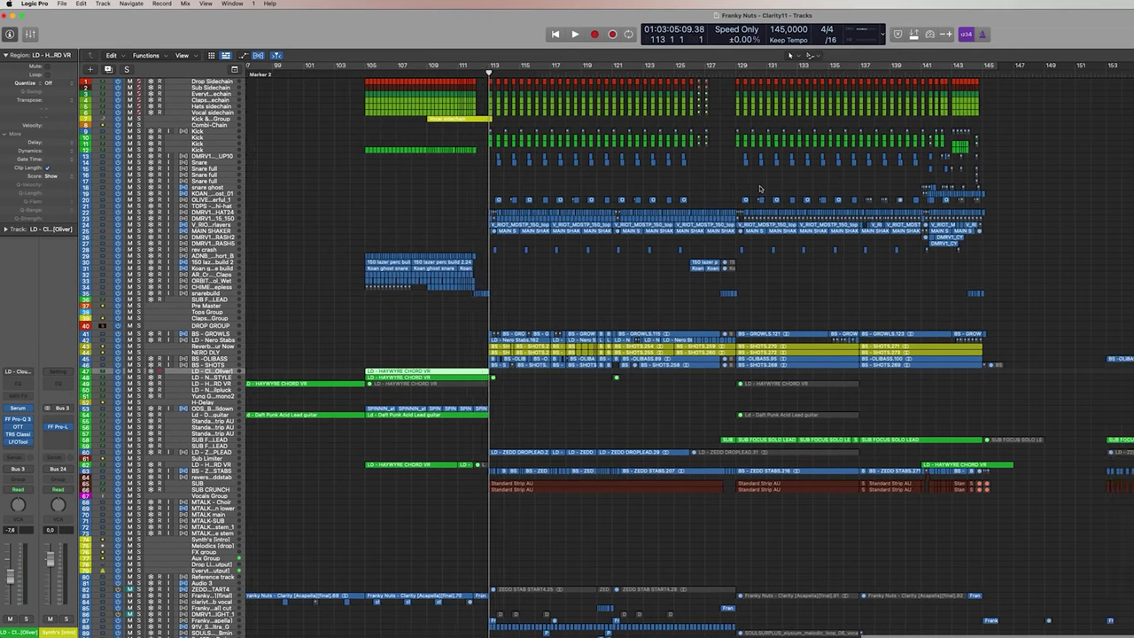
scroll(620, 278, up, 10)
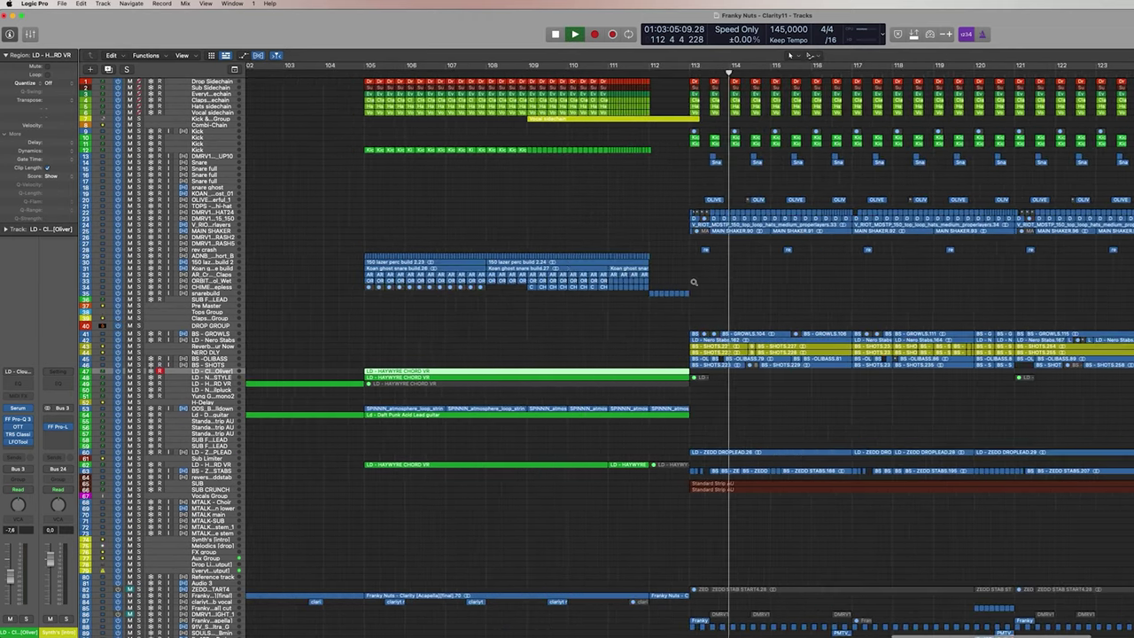
scroll(692, 282, down, 5)
key(space)
click(692, 284)
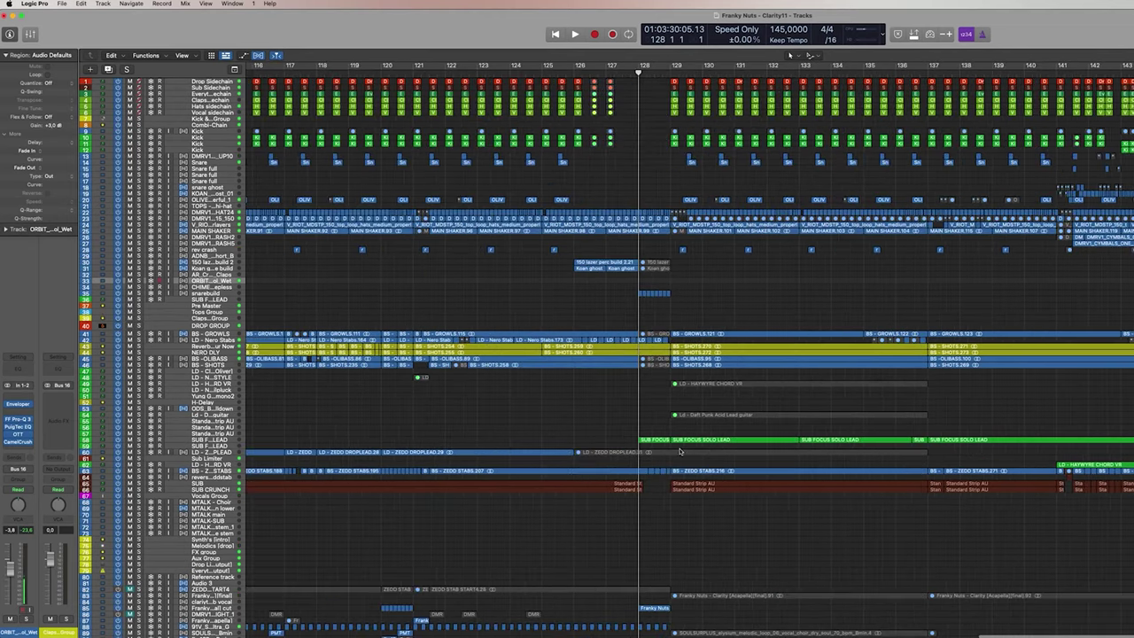
Step: Audition the SUB FOCUS SOLO LEAD track in solo from bar 128, inspect its Serum instrument, and clear the solo
click(684, 443)
scroll(684, 443, right, 5)
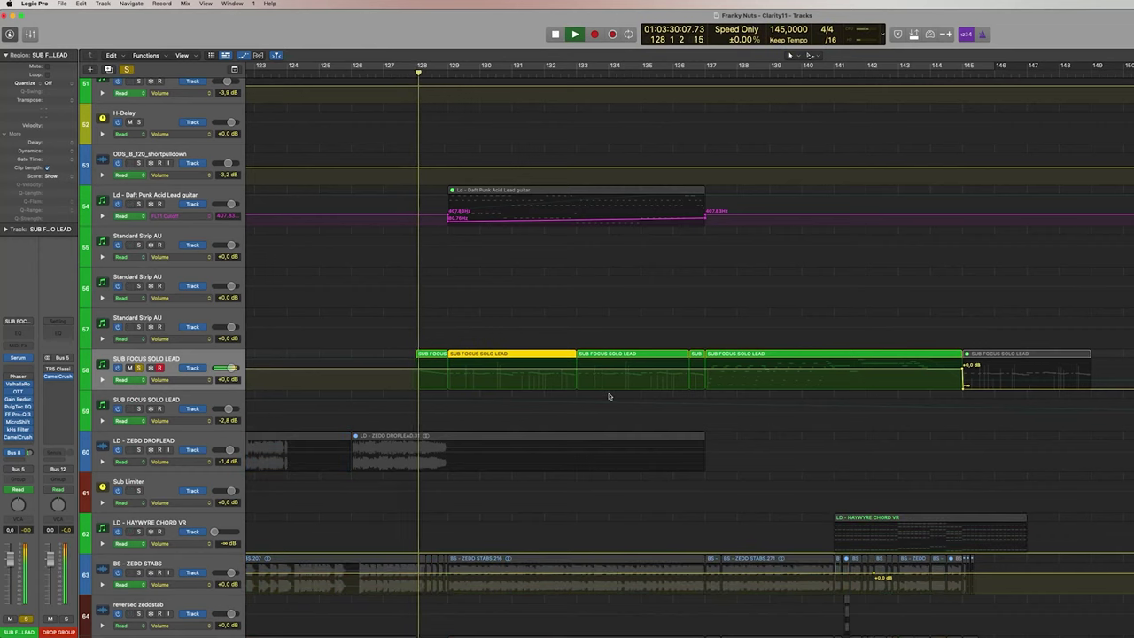
click(19, 358)
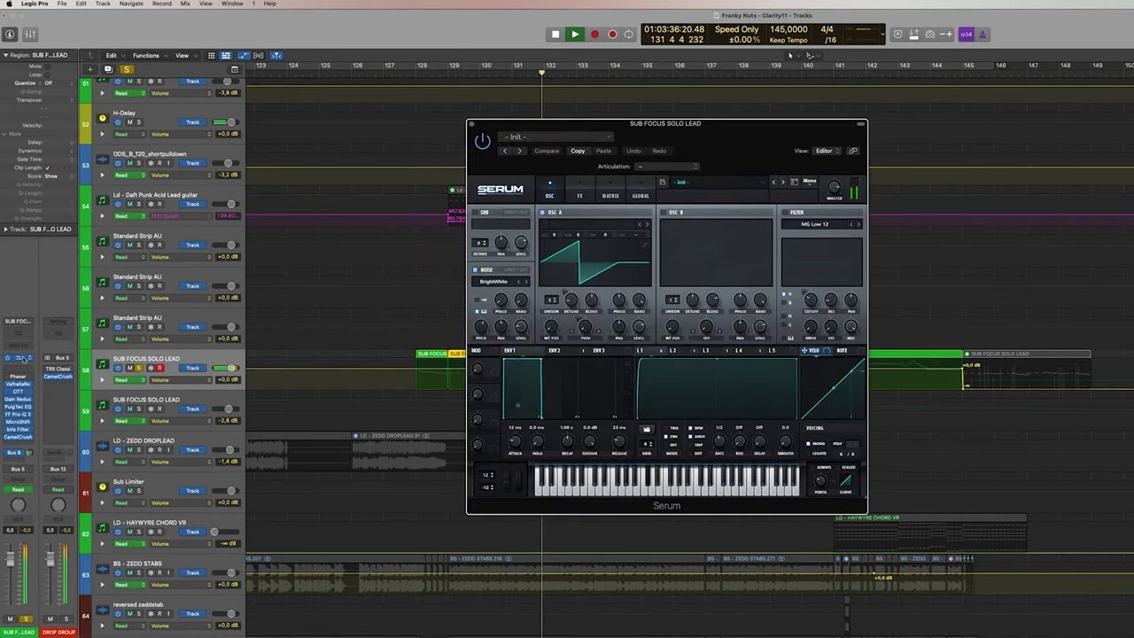
click(19, 358)
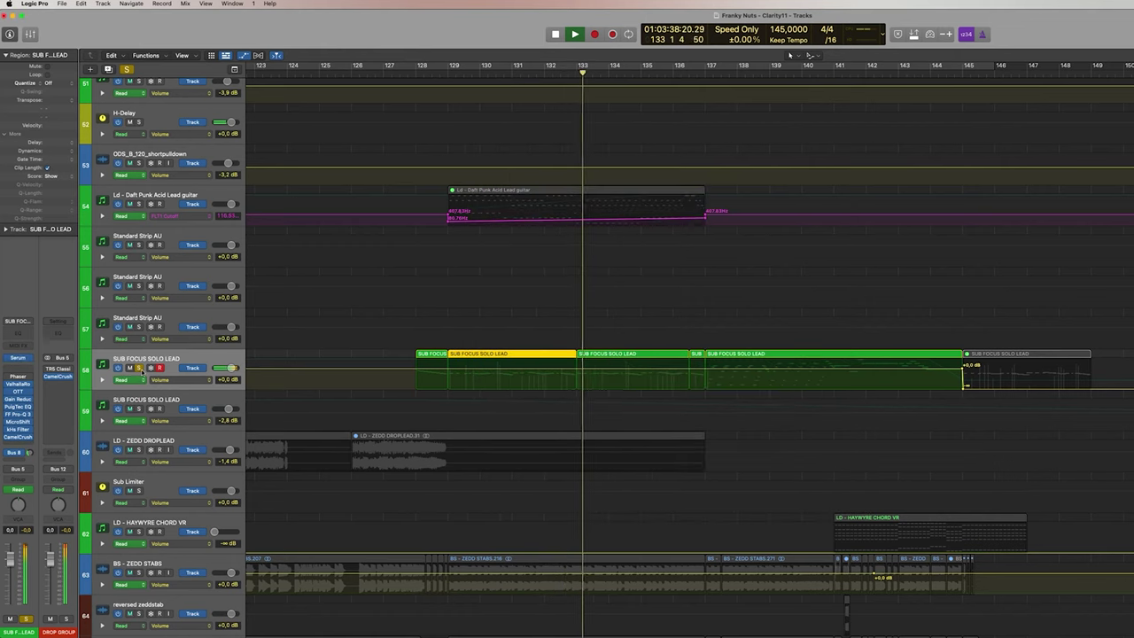
click(139, 369)
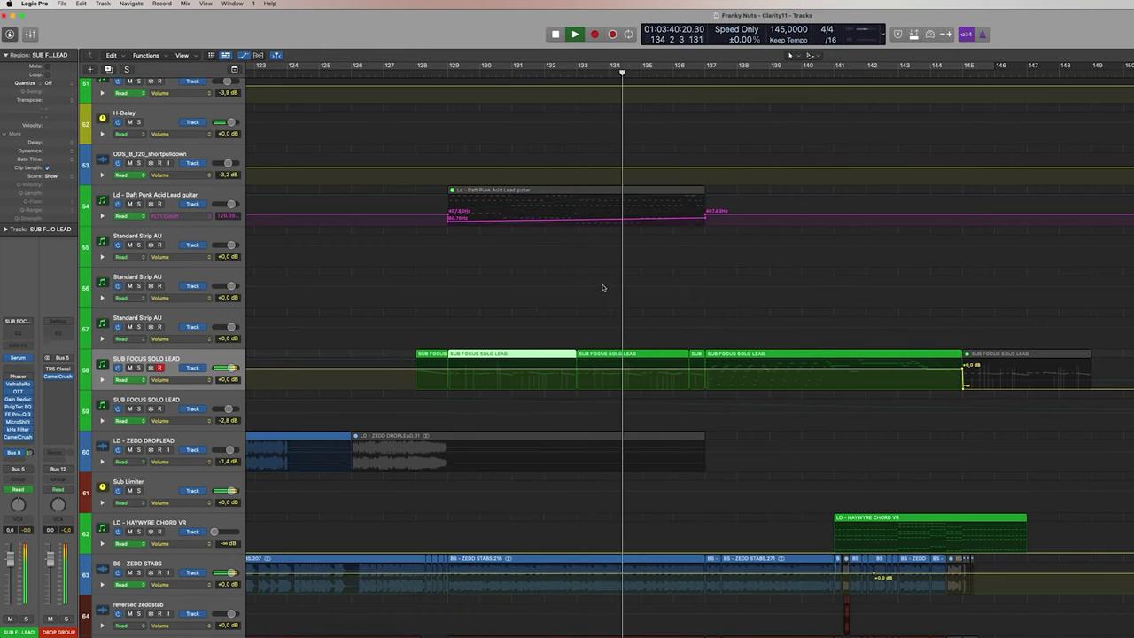
Step: Hide the track automation and place the playhead at bar 144, beat 3, near the end of the drop
key(a)
scroll(795, 268, down, 5)
click(789, 265)
scroll(785, 283, right, 3)
click(775, 303)
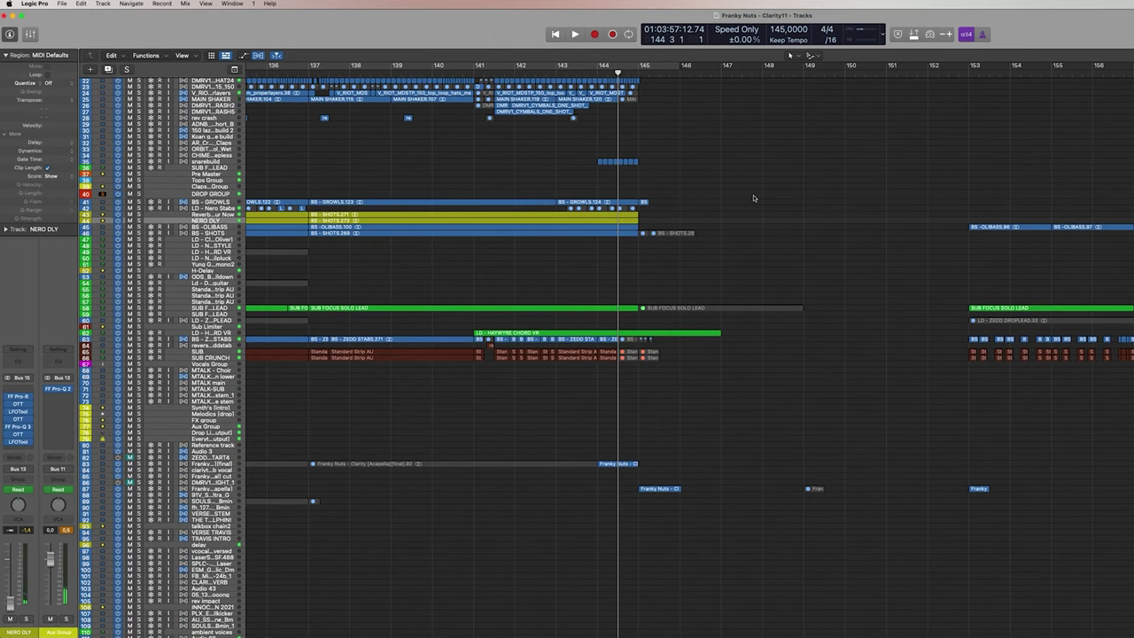
scroll(741, 196, up, 5)
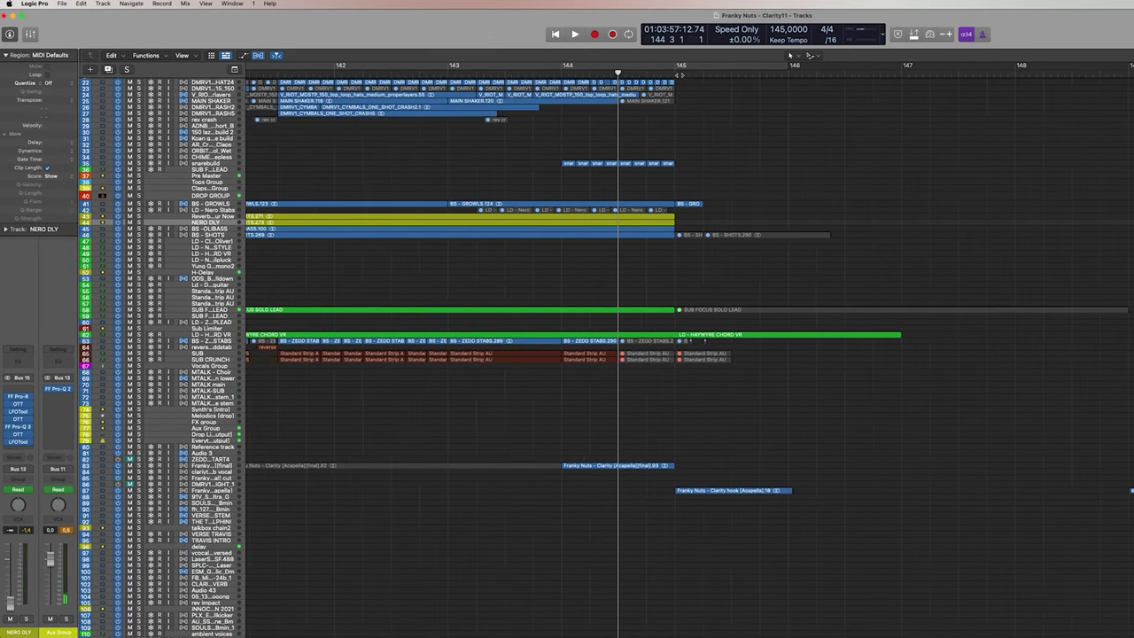